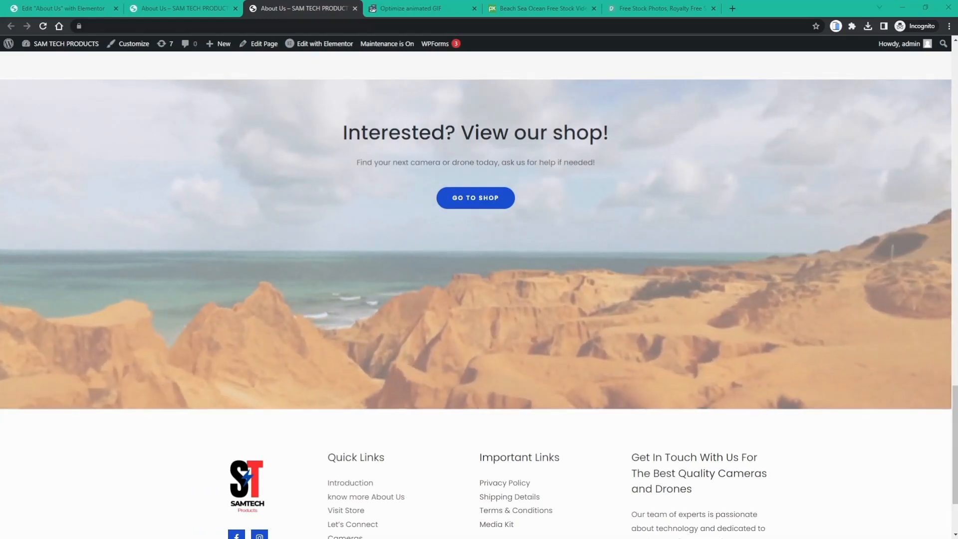
Compare the backgrounds of the "Interested? View our shop!" section in the two About Us page previews
click(188, 13)
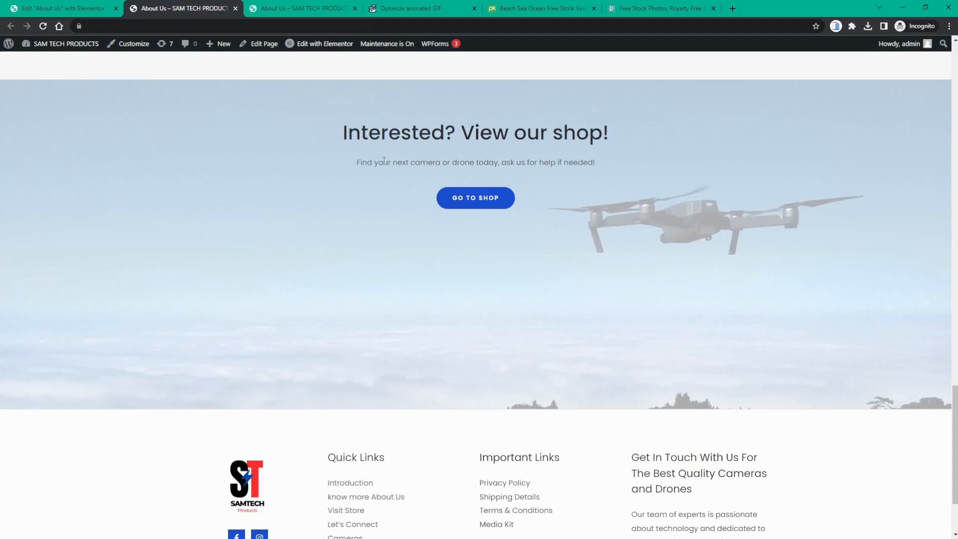
scroll(379, 152, up, 10)
scroll(383, 161, down, 9)
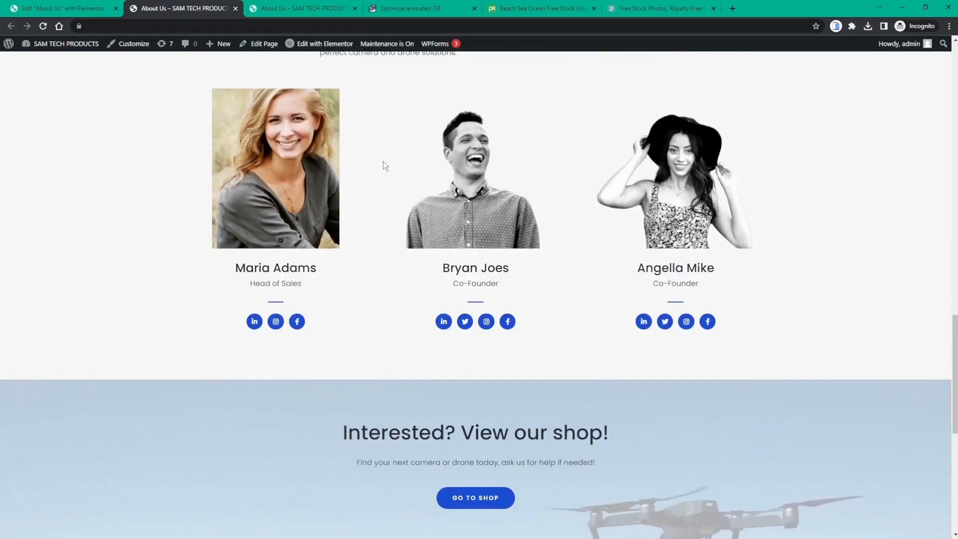
scroll(383, 166, down, 1)
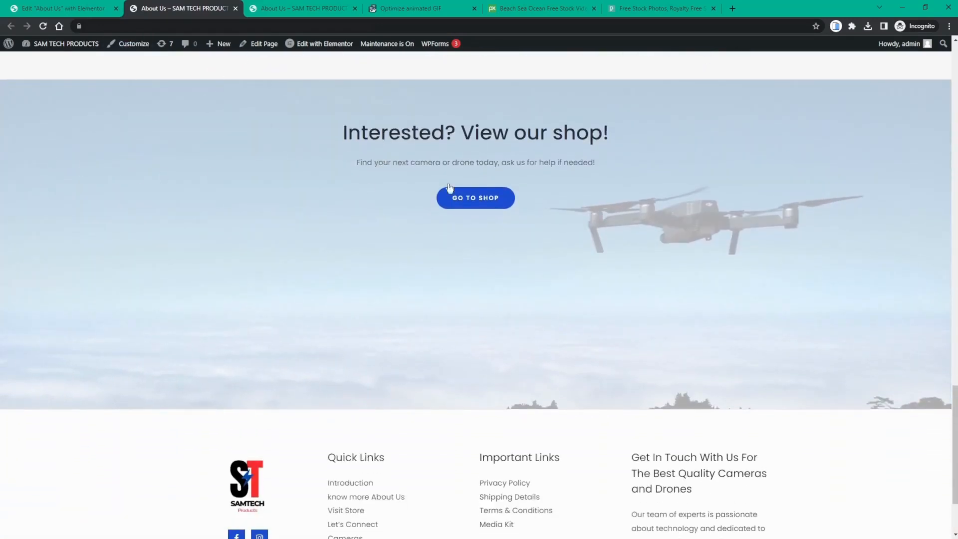
click(280, 10)
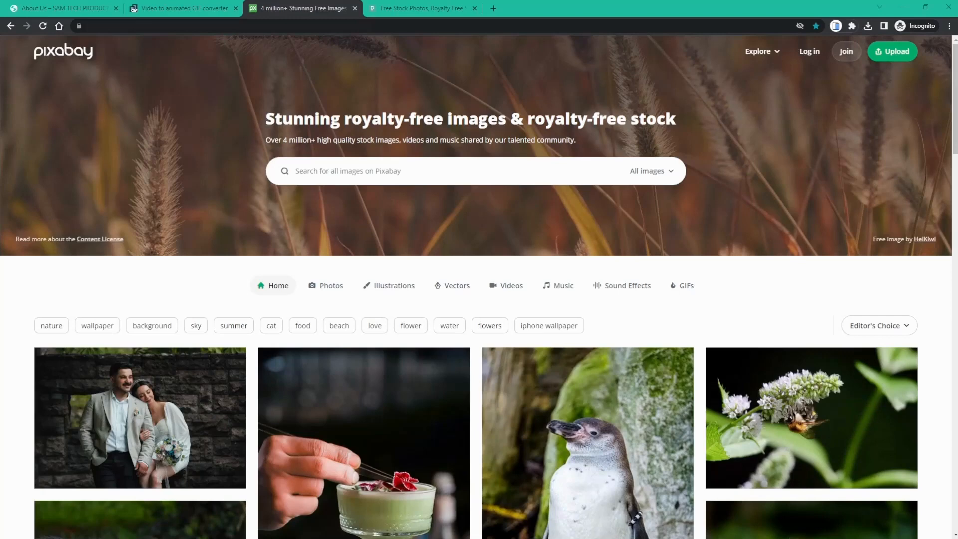
Browse Pixabay's free stock images and open the full gallery to discover more
scroll(479, 300, down, 6)
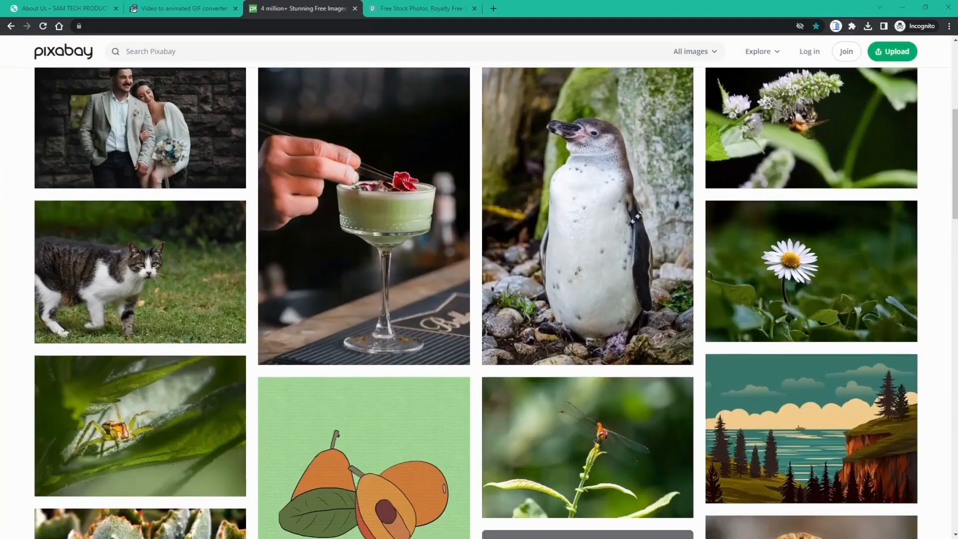
scroll(479, 299, down, 18)
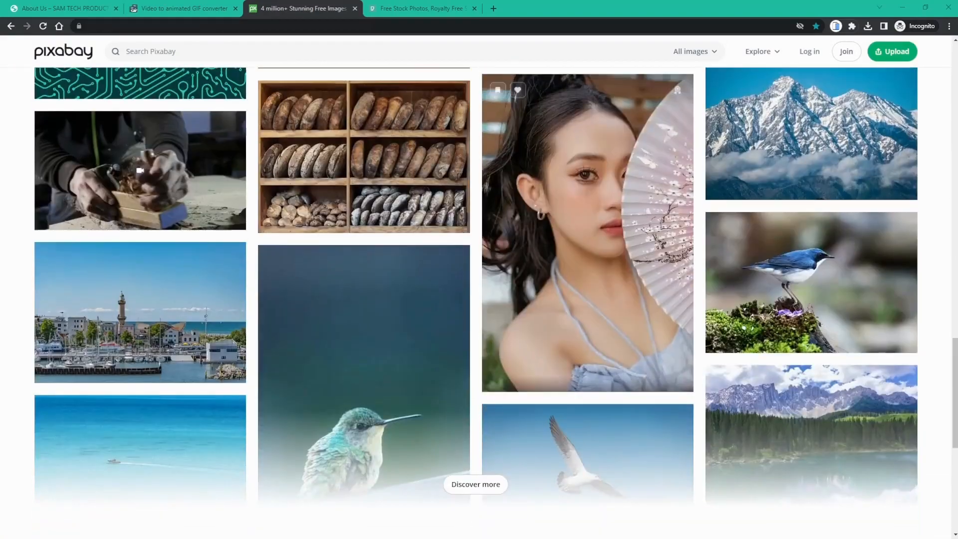
scroll(479, 300, down, 4)
click(486, 283)
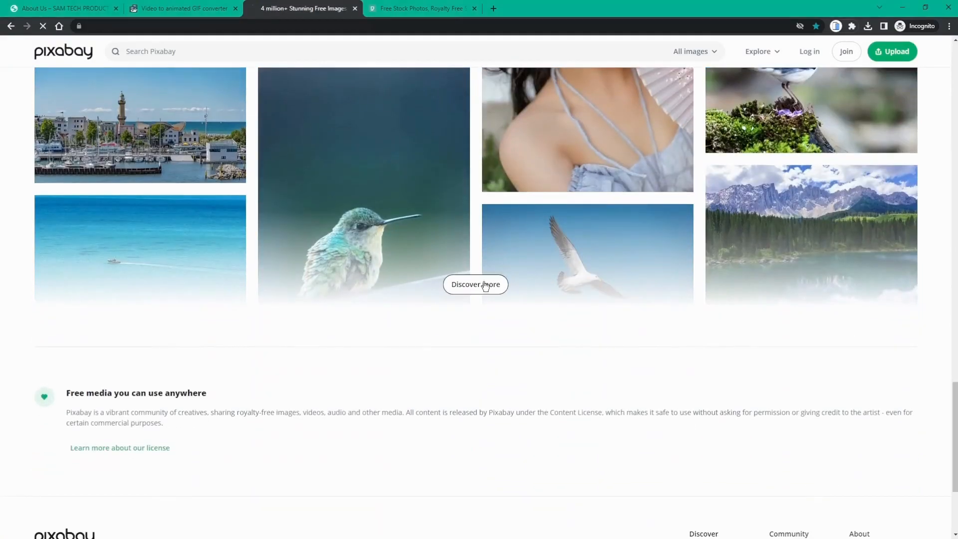
scroll(482, 205, down, 11)
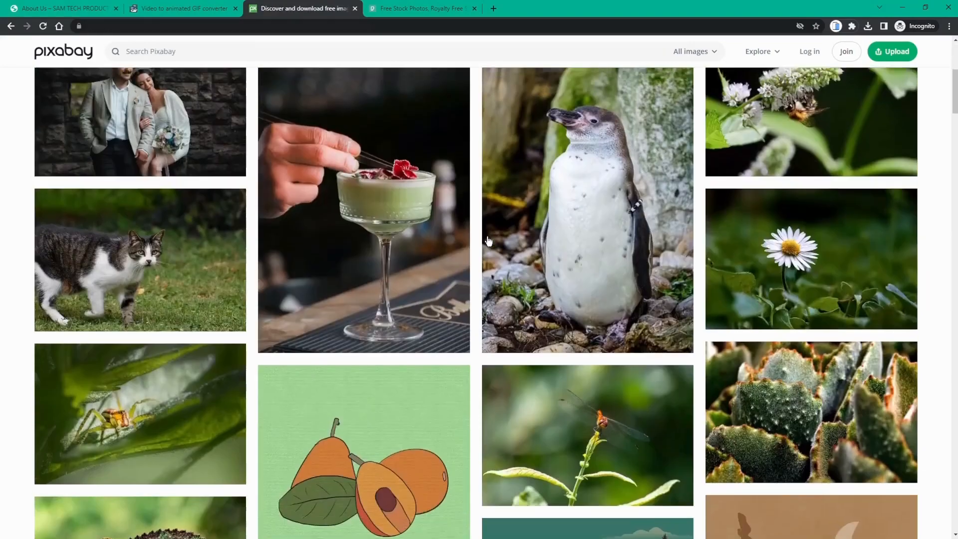
scroll(491, 242, up, 7)
scroll(492, 242, up, 5)
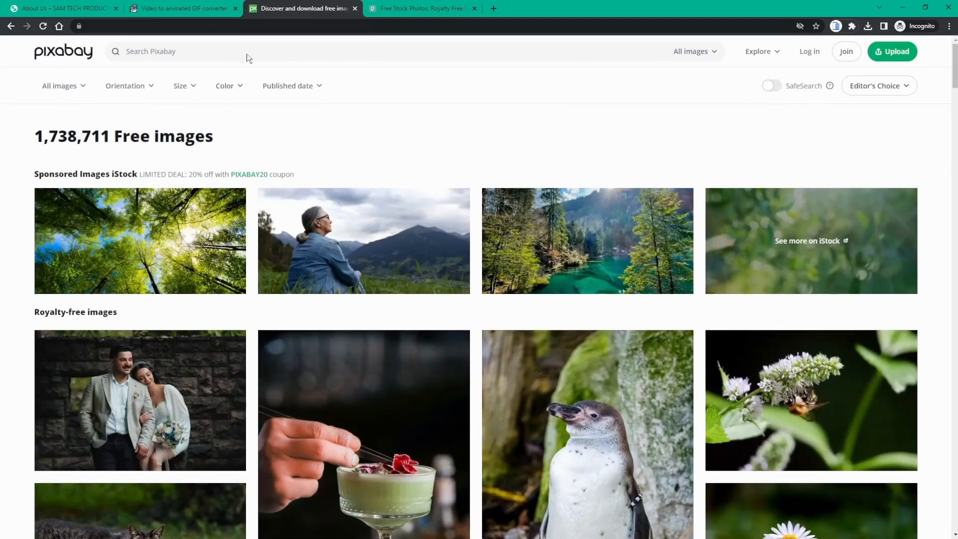
Switch to Pexels and look through its free stock photos
click(415, 13)
scroll(295, 110, up, 3)
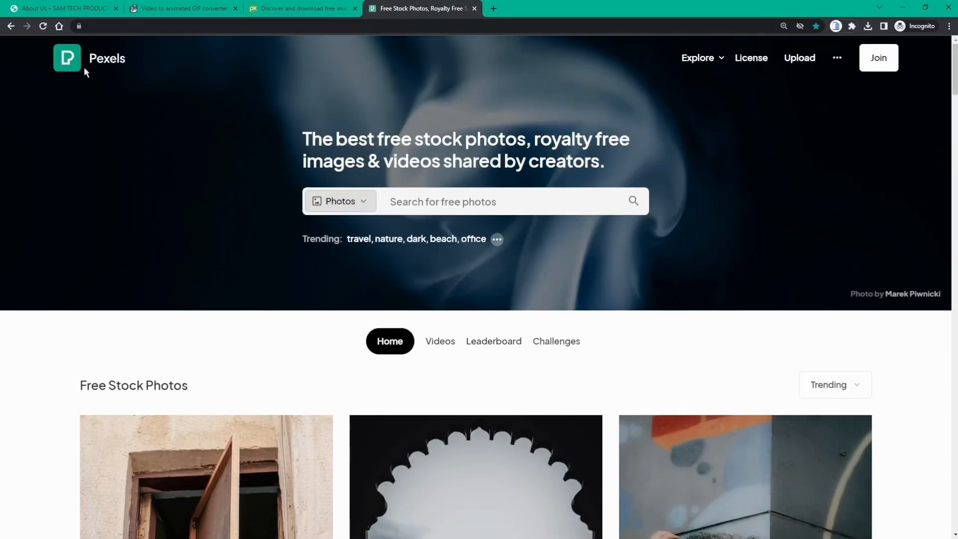
scroll(292, 198, down, 15)
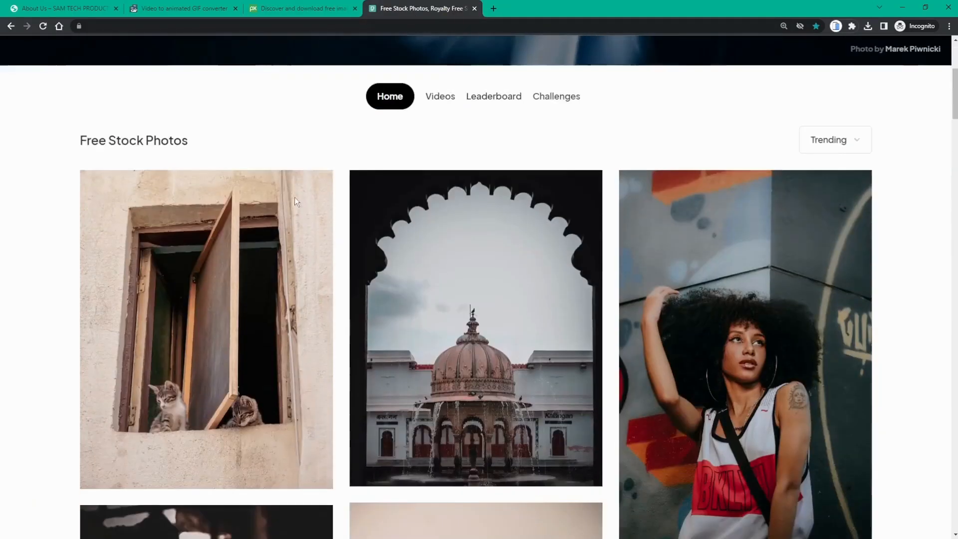
scroll(301, 204, down, 15)
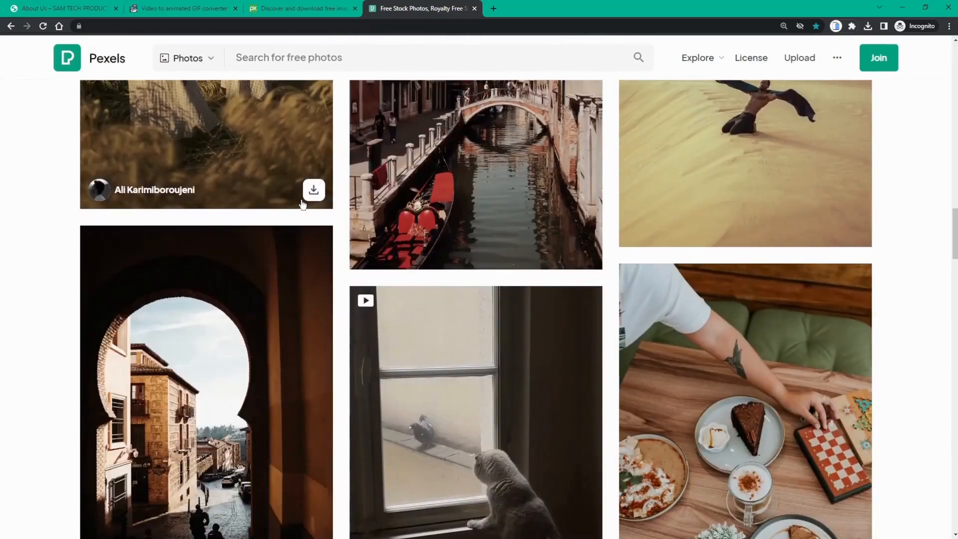
scroll(304, 204, up, 20)
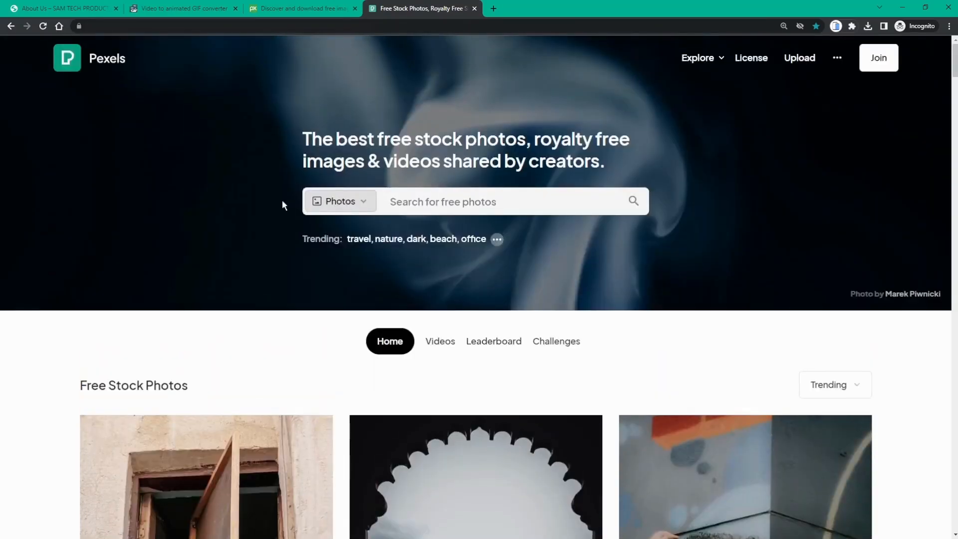
Return to the About Us page and review its header and its shop section backgrounds
click(279, 9)
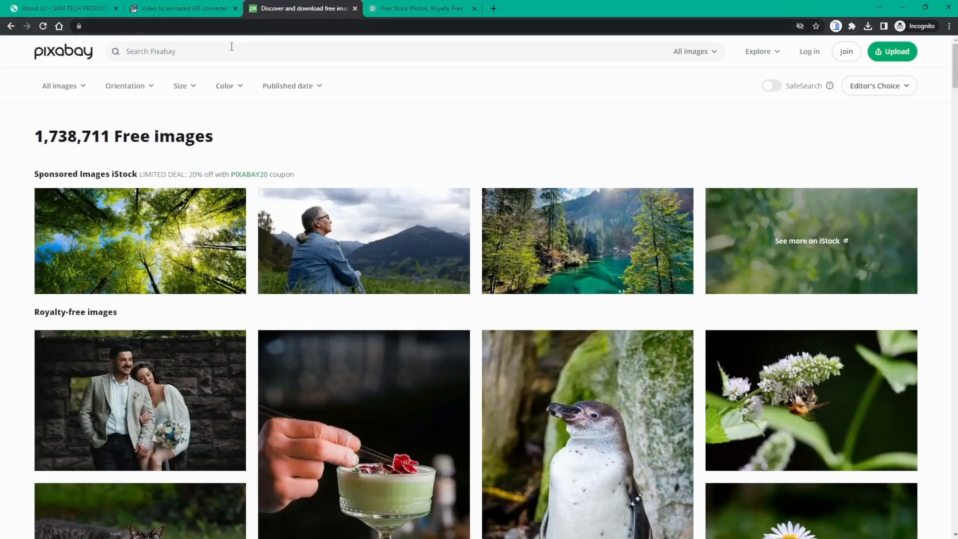
click(47, 9)
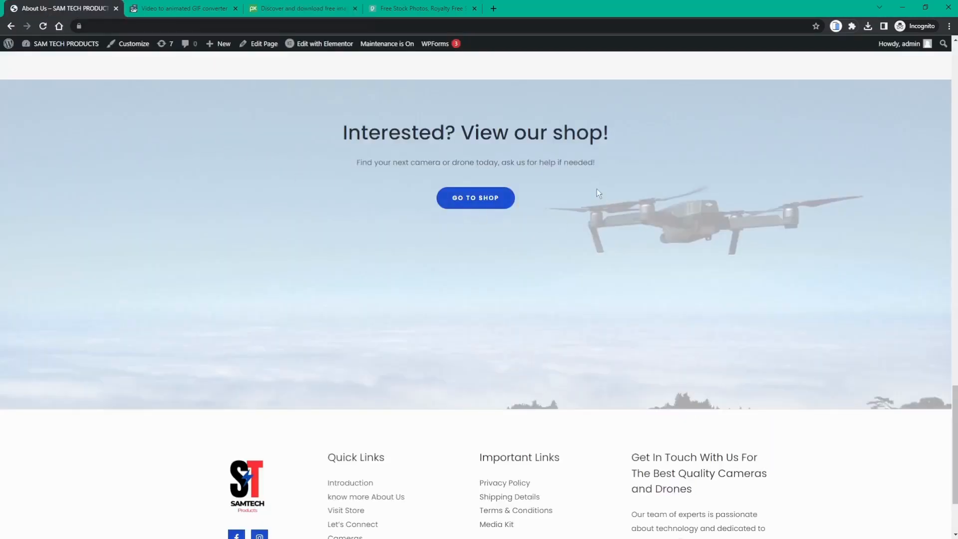
scroll(597, 189, up, 20)
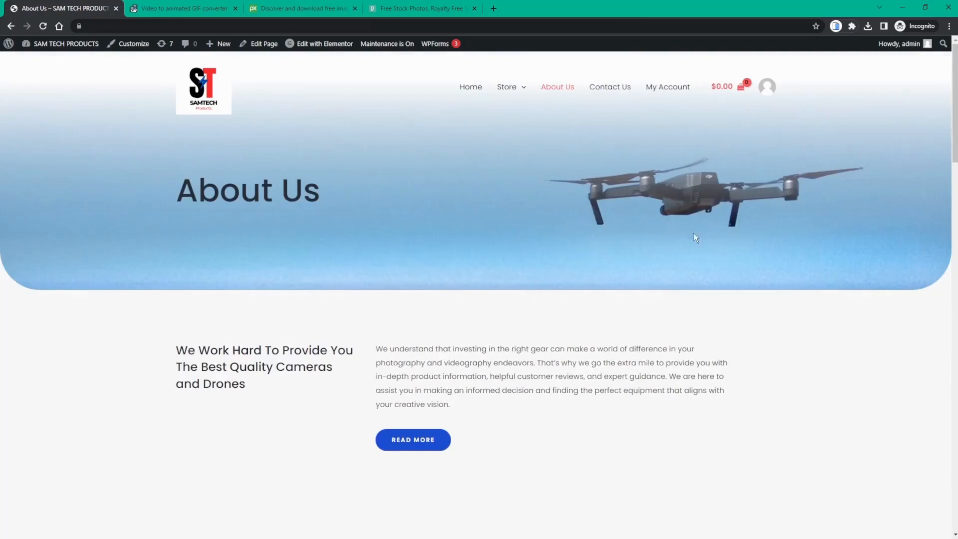
scroll(510, 235, down, 20)
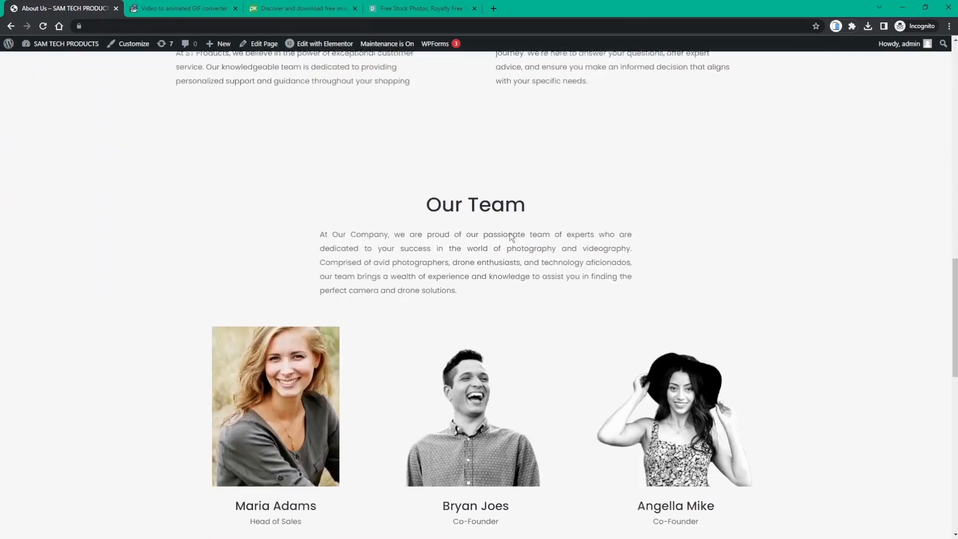
scroll(510, 233, down, 4)
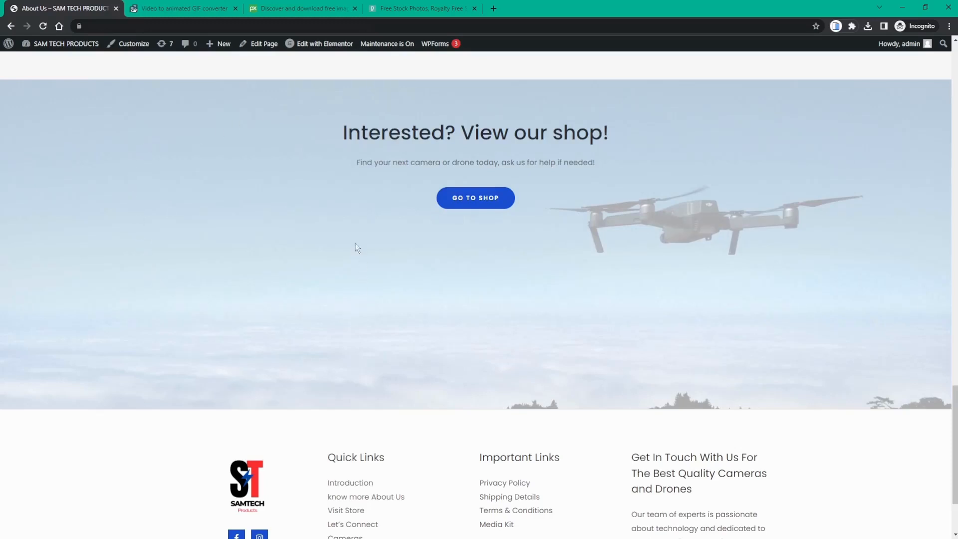
Search Pixabay for "flying drone" and restrict the media type to videos
click(268, 7)
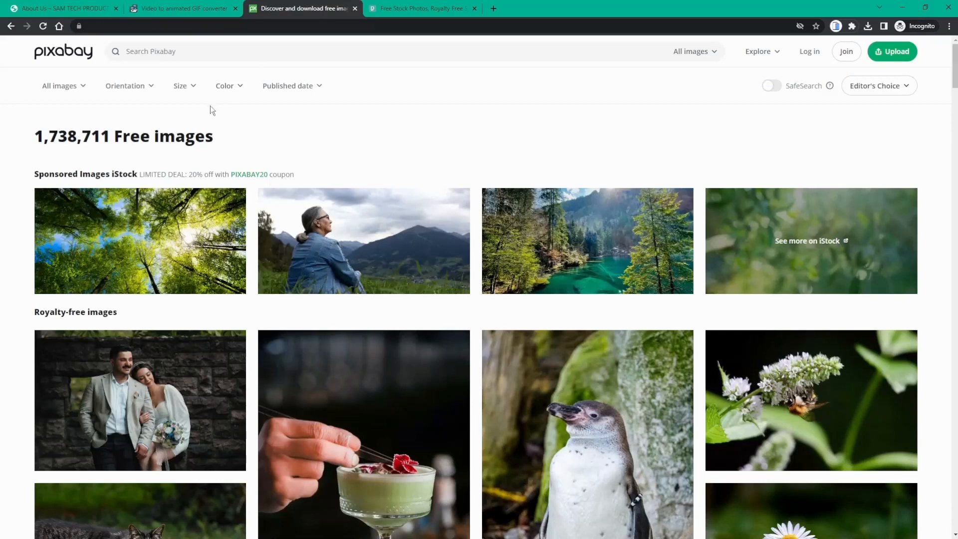
click(159, 54)
text(f)
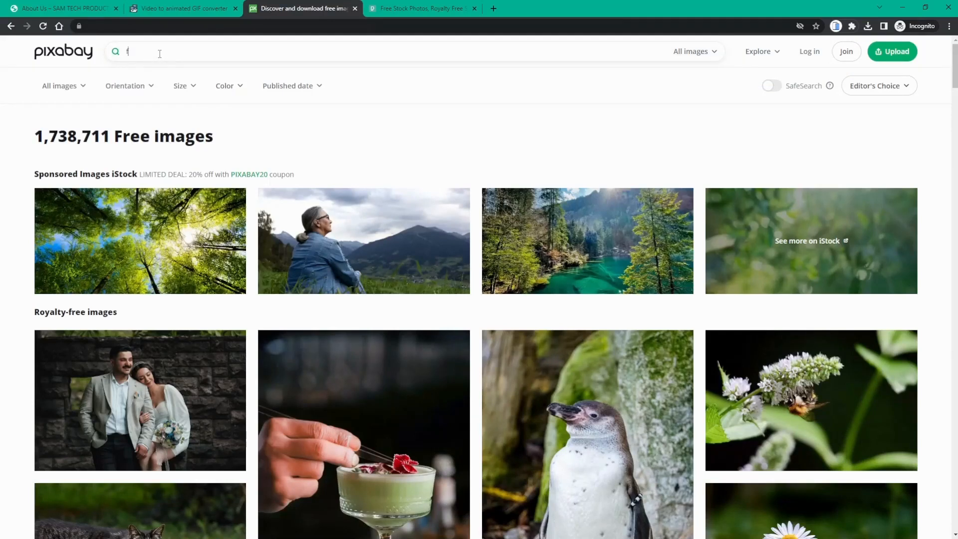
text(lying drone)
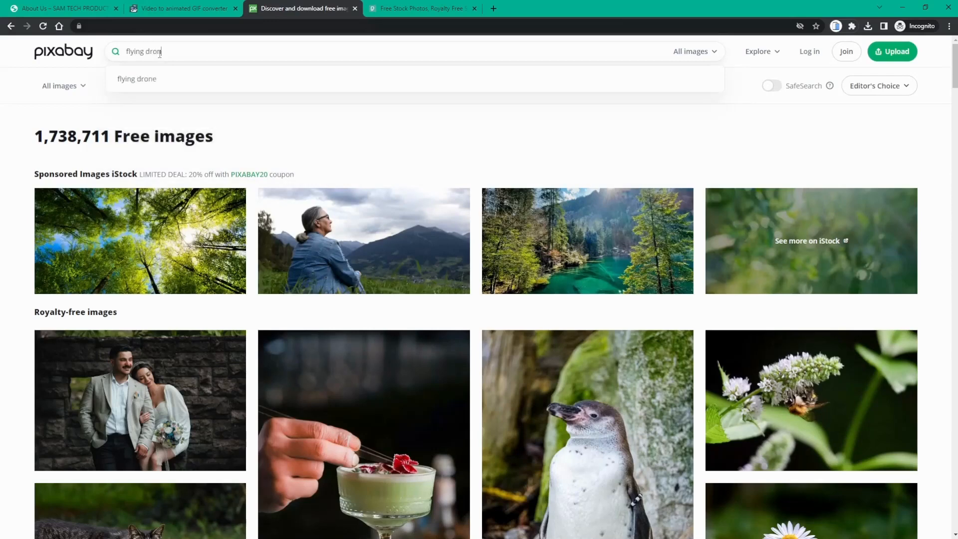
key(Return)
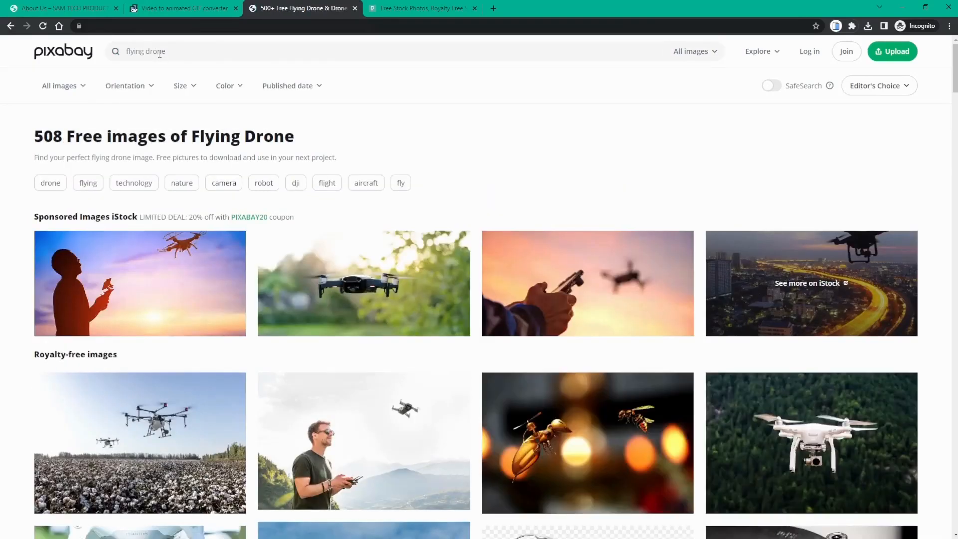
click(697, 50)
click(651, 174)
Examine the royalty-free flying drone videos and their previews for a suitable background clip
scroll(647, 159, down, 7)
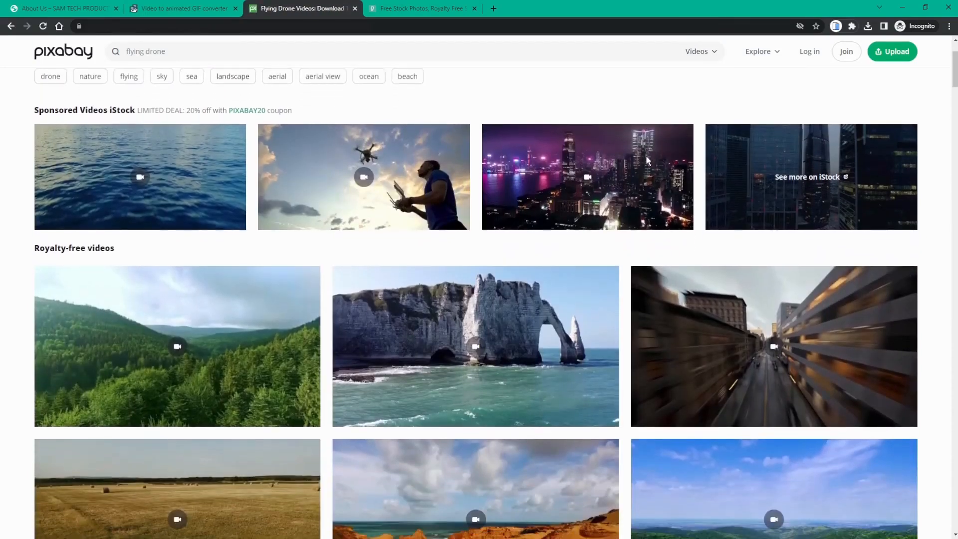
scroll(647, 158, down, 5)
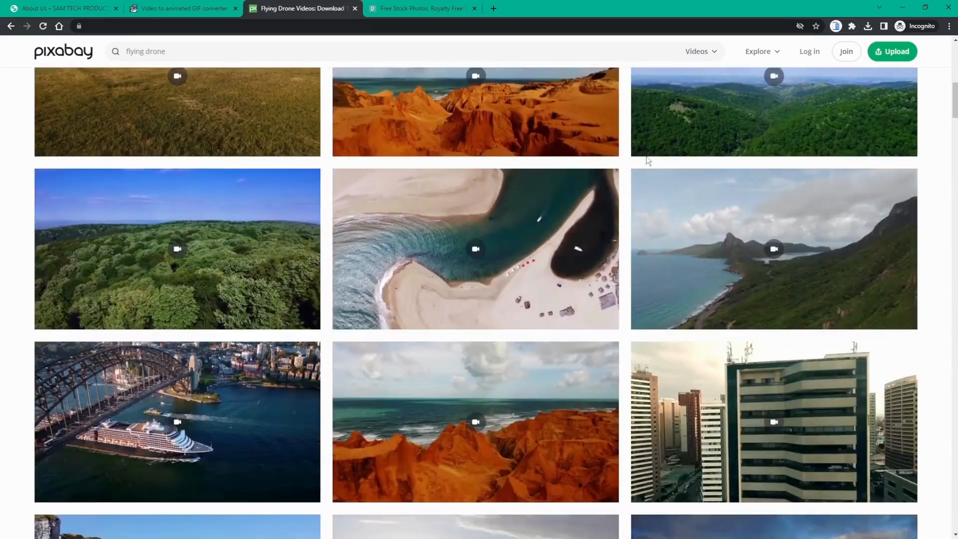
scroll(647, 159, up, 1)
scroll(647, 160, down, 18)
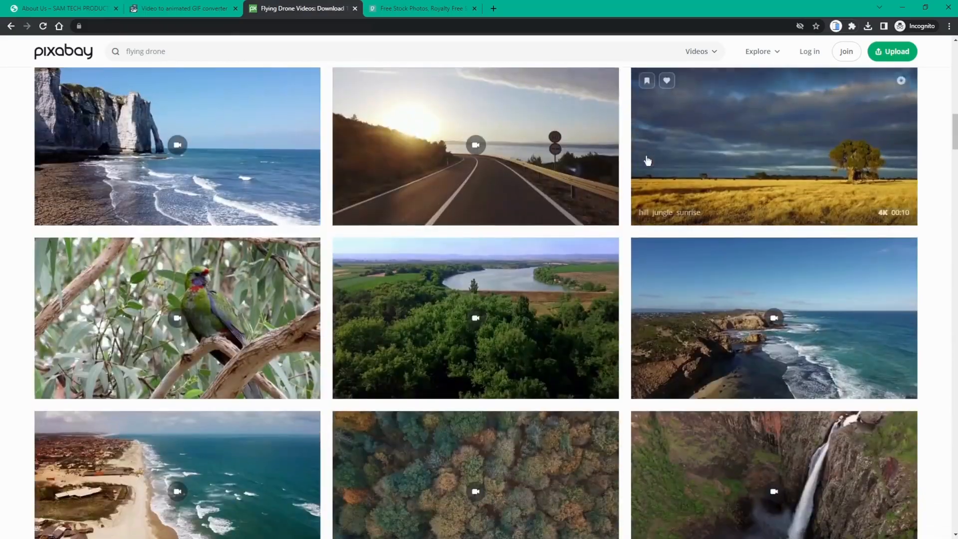
scroll(648, 160, up, 20)
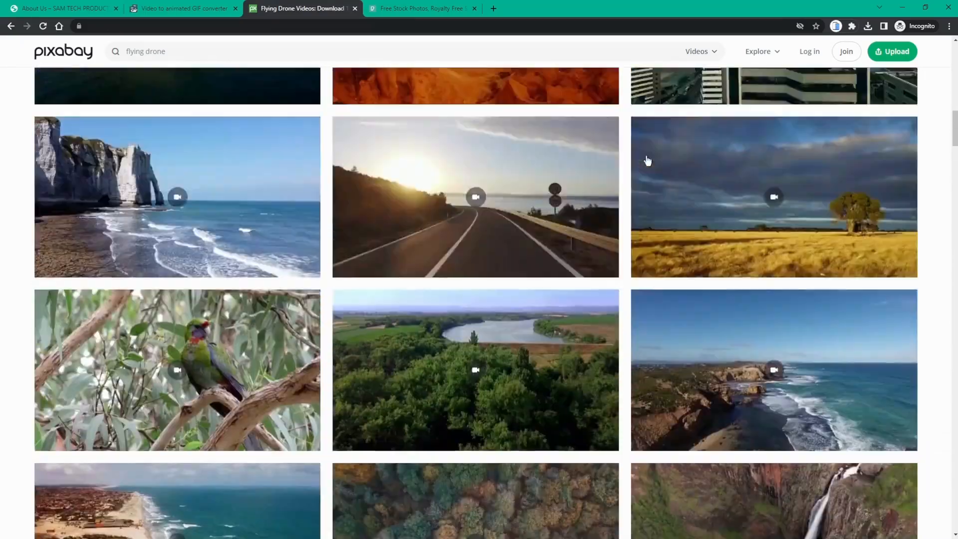
scroll(647, 160, up, 2)
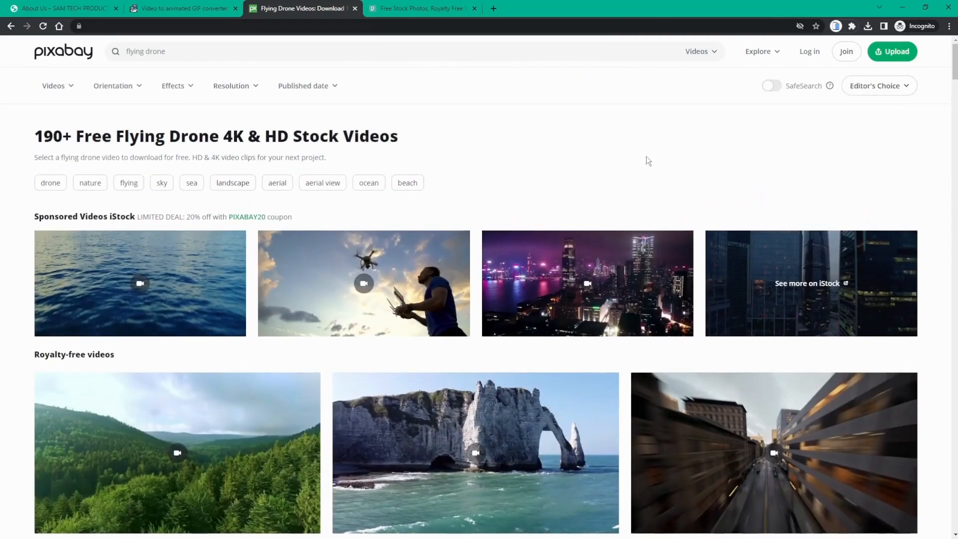
scroll(633, 160, down, 7)
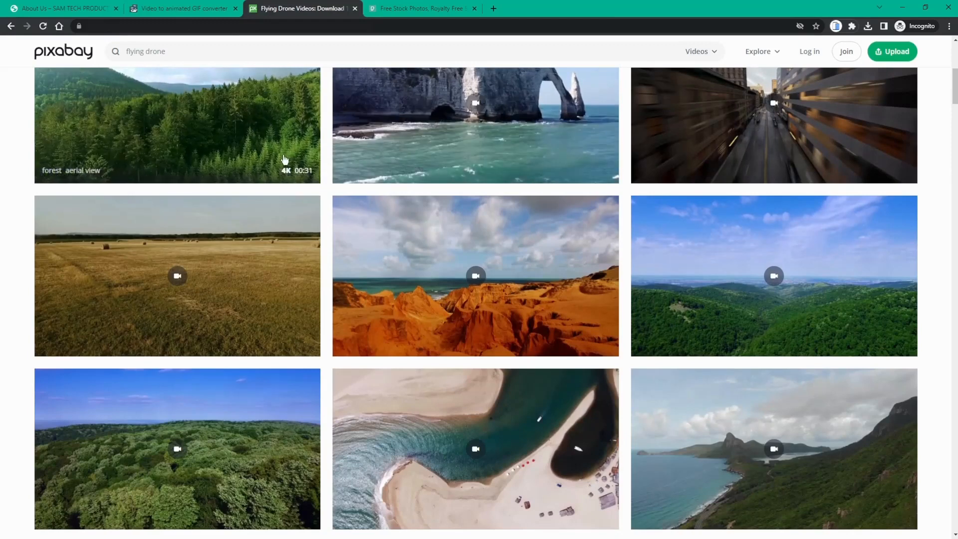
mouse_move(272, 223)
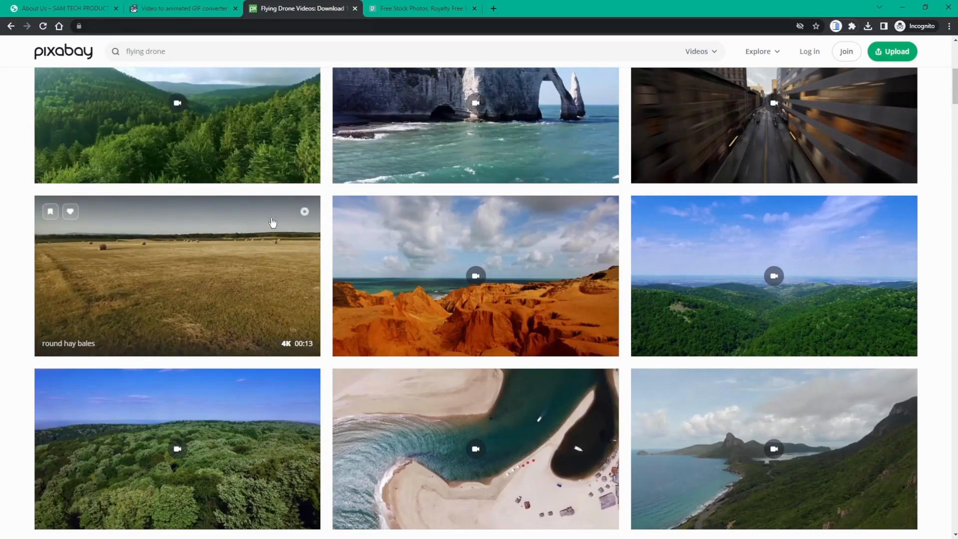
mouse_move(388, 251)
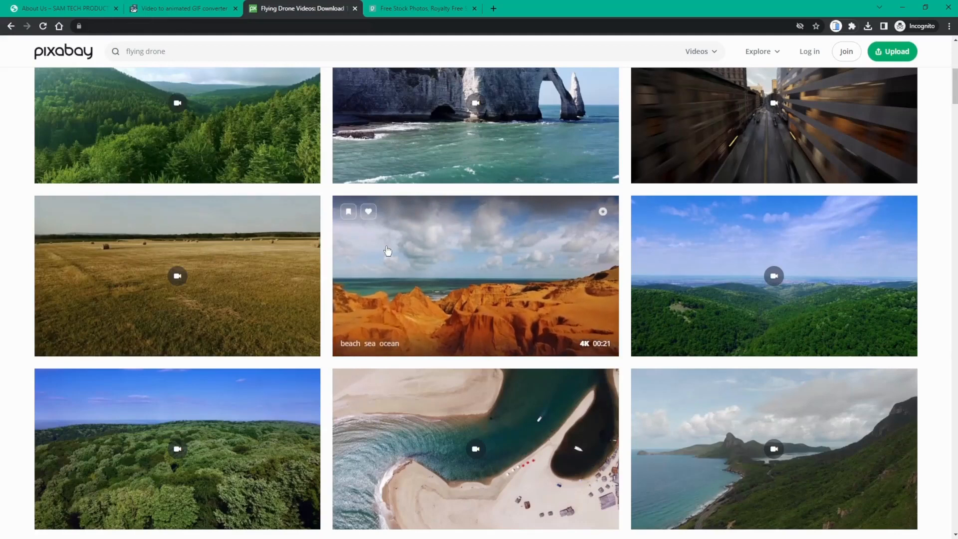
mouse_move(637, 276)
mouse_move(542, 278)
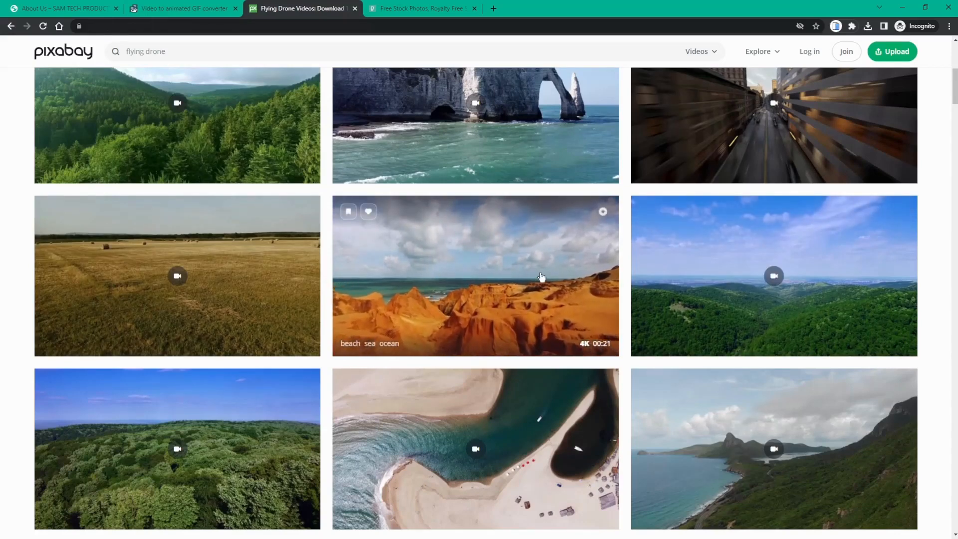
scroll(541, 277, up, 1)
scroll(540, 205, down, 2)
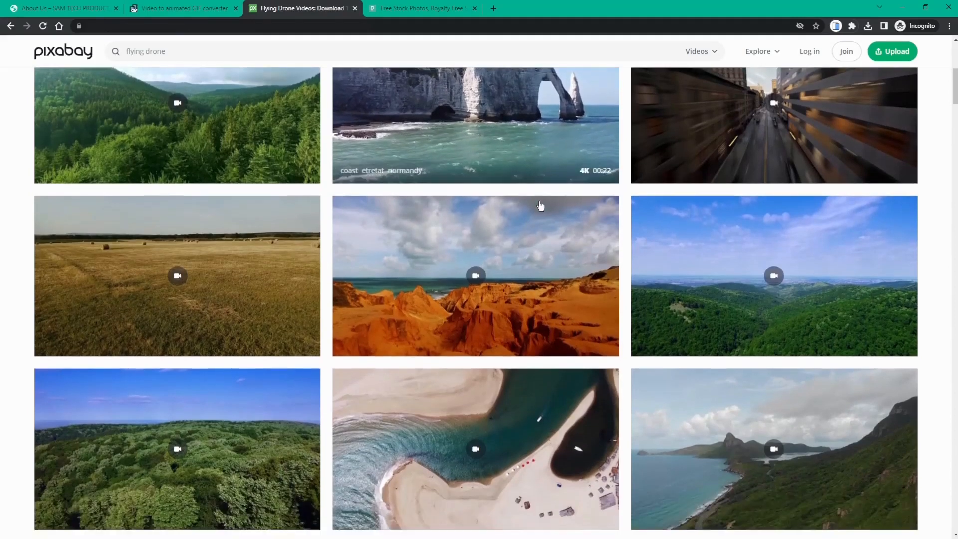
scroll(531, 299, up, 3)
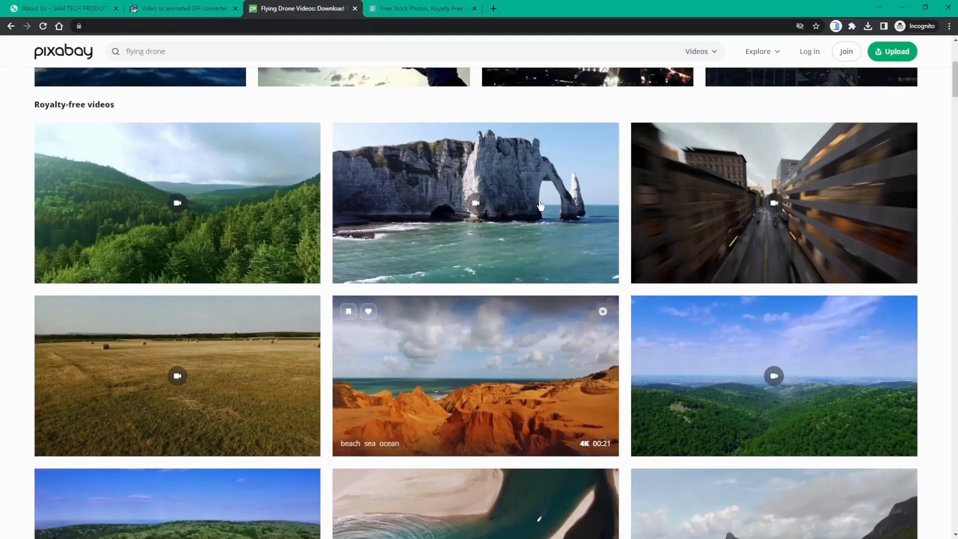
Download the orange-cliff beach sea ocean video as a 1280×720 MP4 and save it as "drone footage"
click(529, 350)
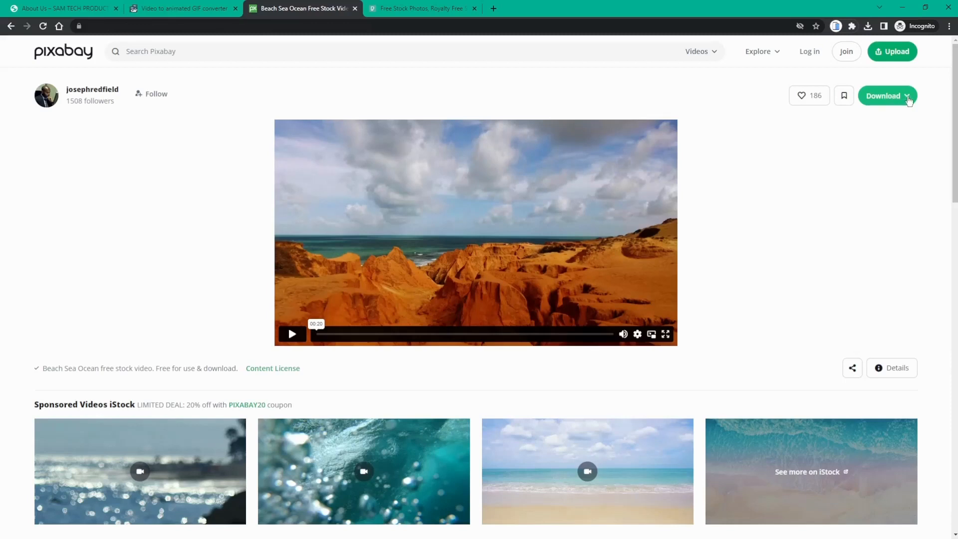
click(907, 98)
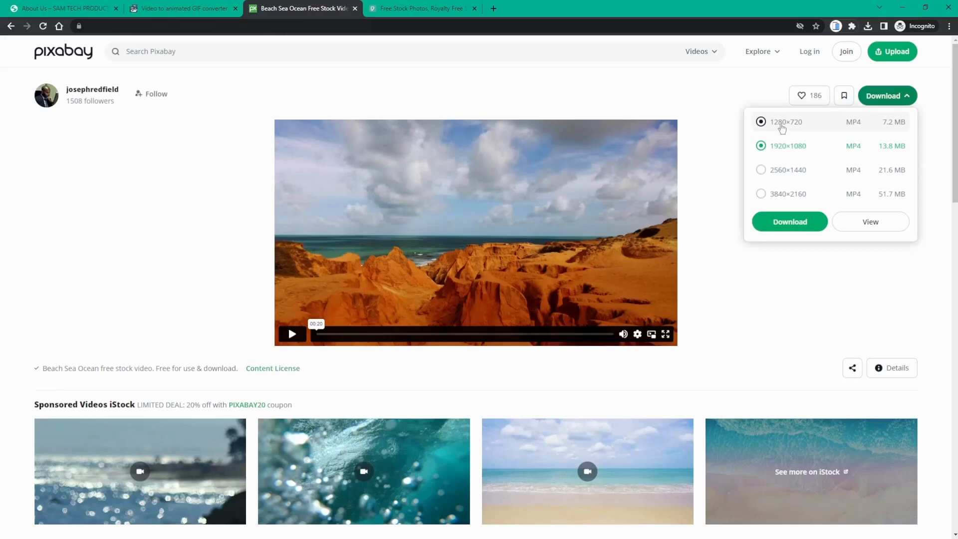
click(782, 129)
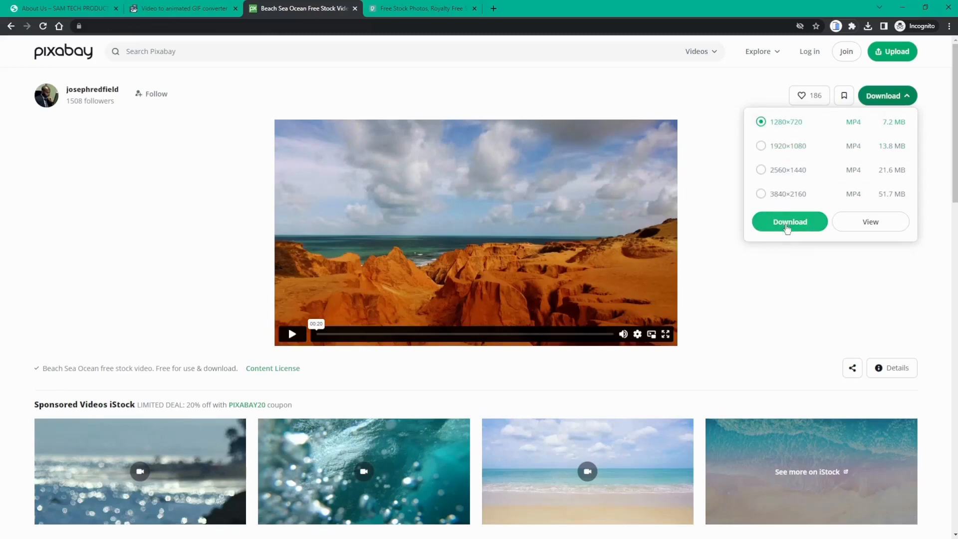
click(787, 226)
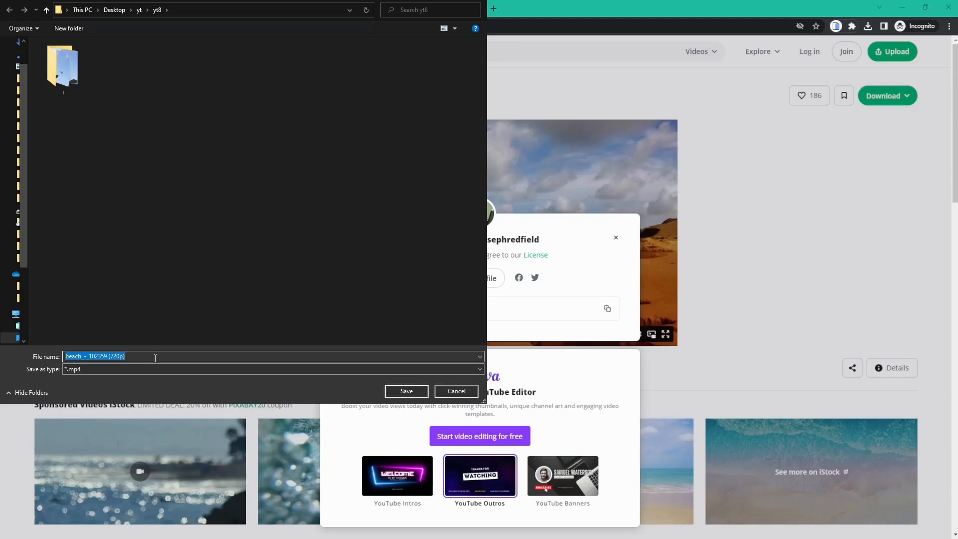
text(drone footage)
click(405, 391)
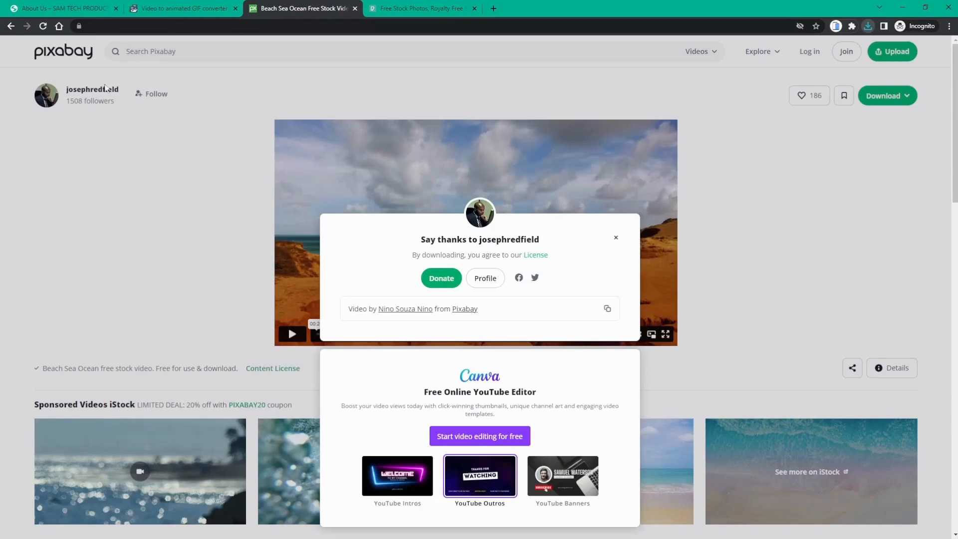
Switch to the Ezgif Video to GIF converter and upload drone footage.mp4 from the yt8 folder
click(175, 10)
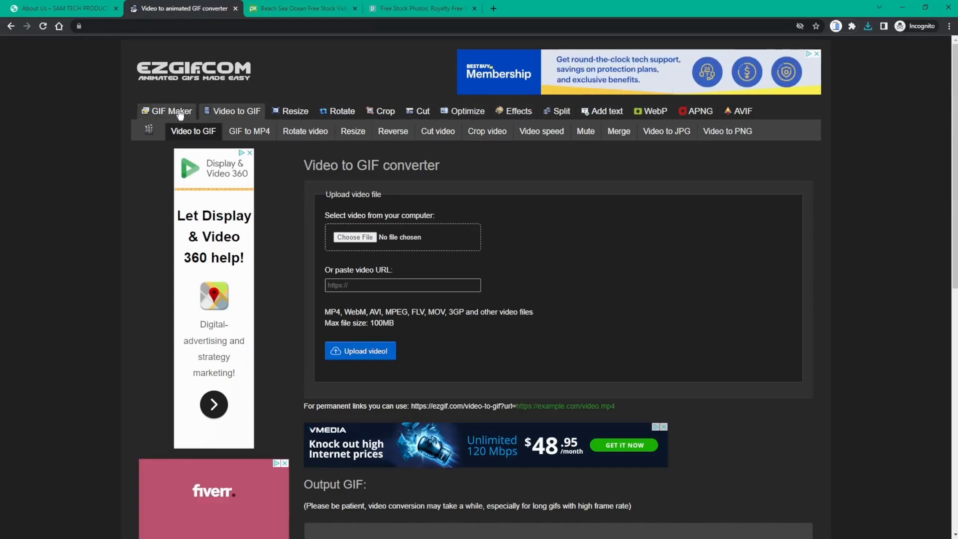
click(237, 115)
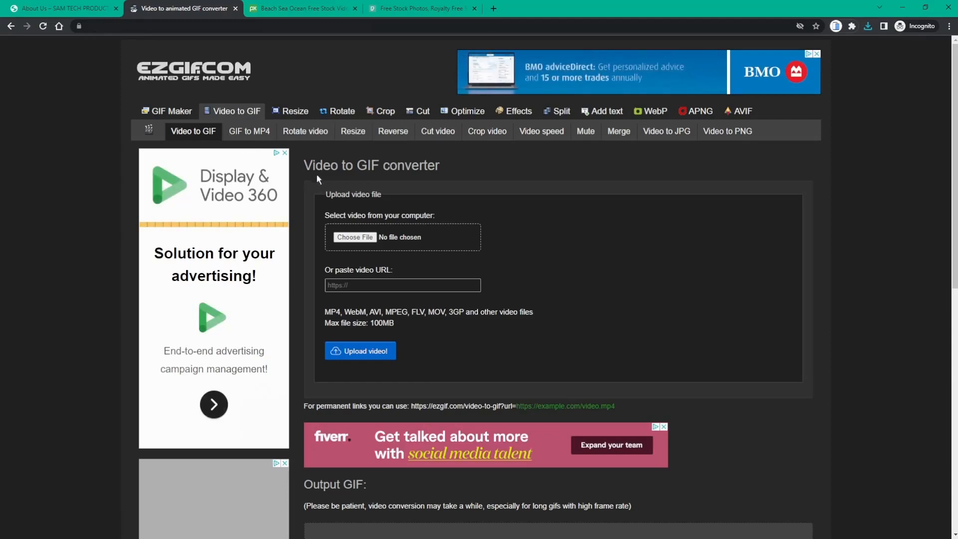
click(358, 241)
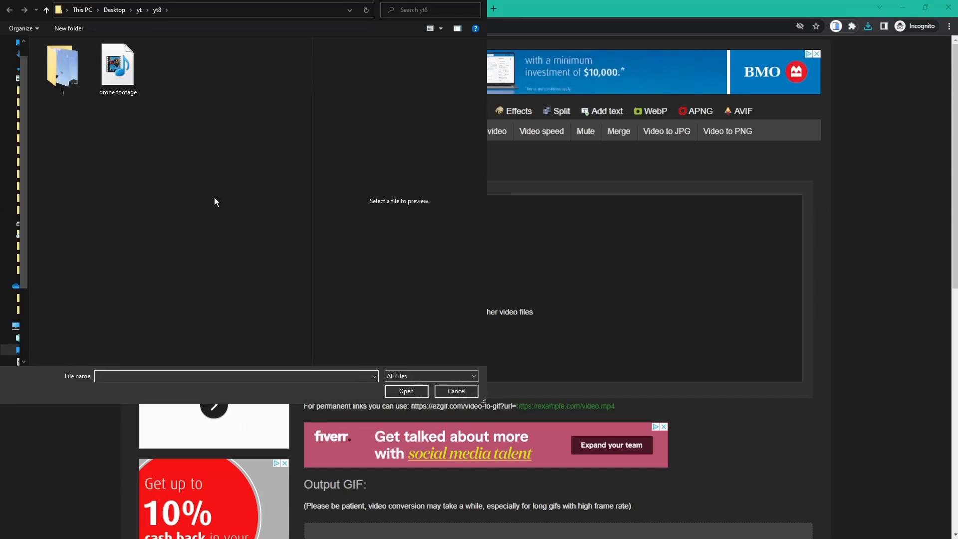
click(123, 66)
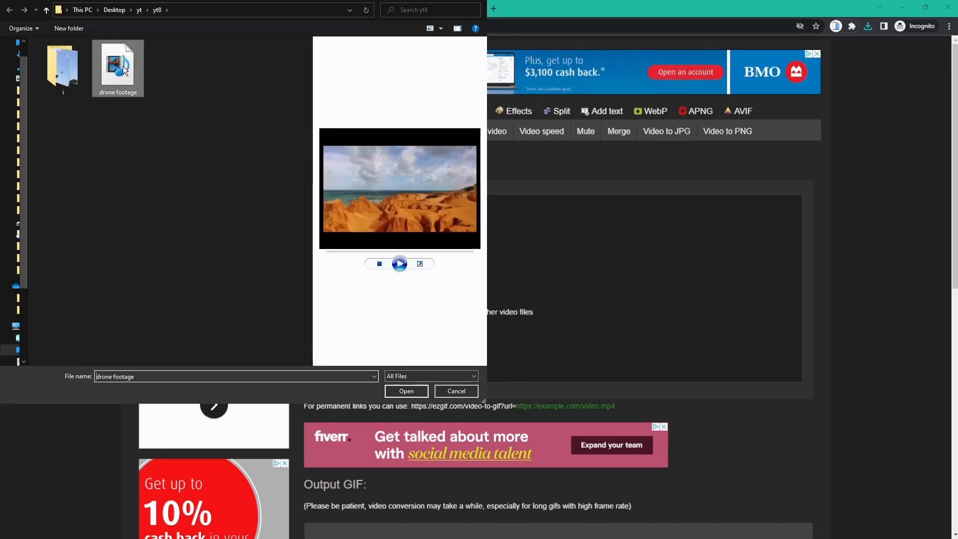
click(398, 391)
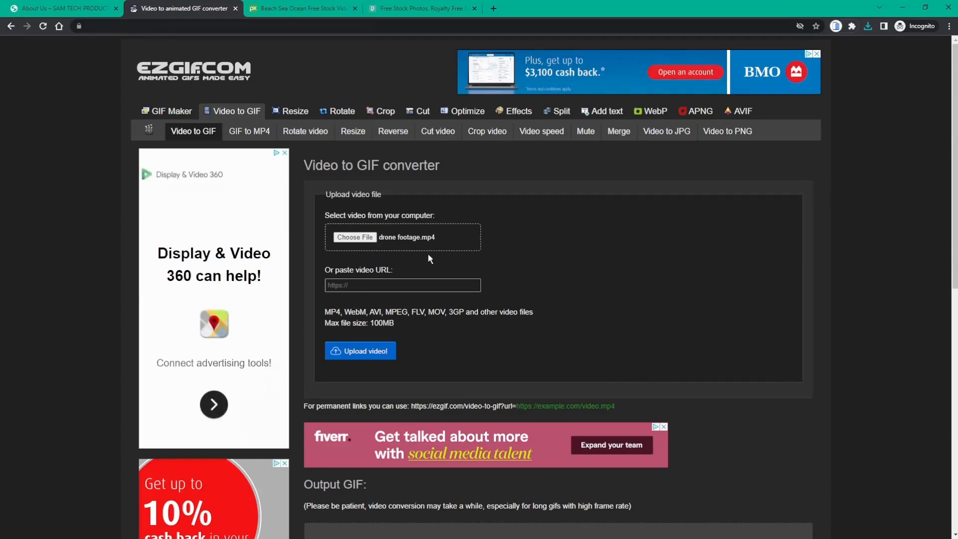
click(361, 352)
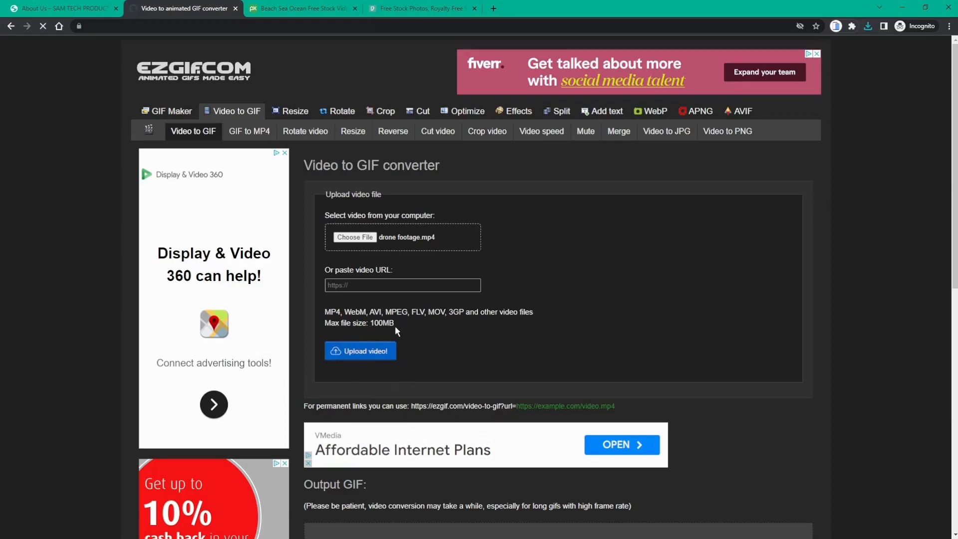
Play the first few seconds of the uploaded video in the converter's preview and pause it
scroll(396, 327, down, 1)
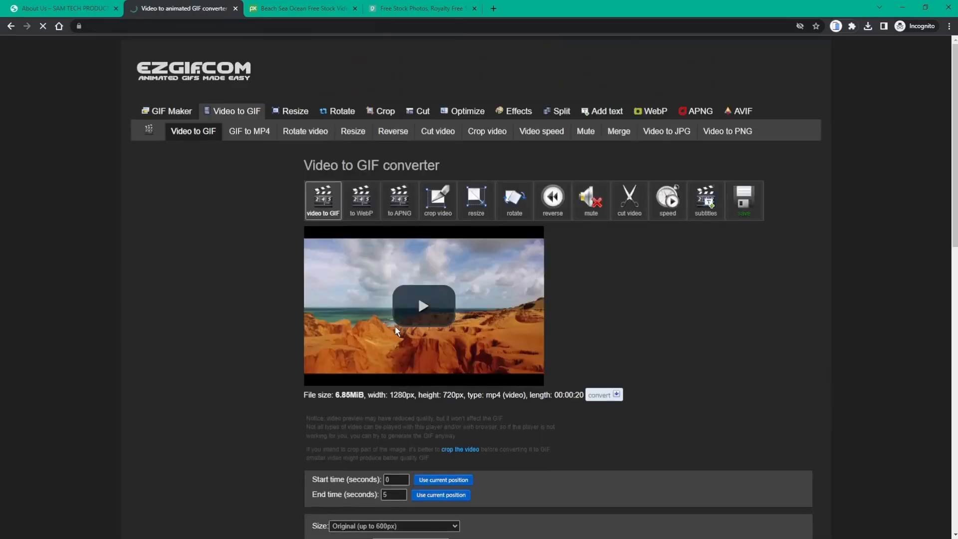
click(411, 307)
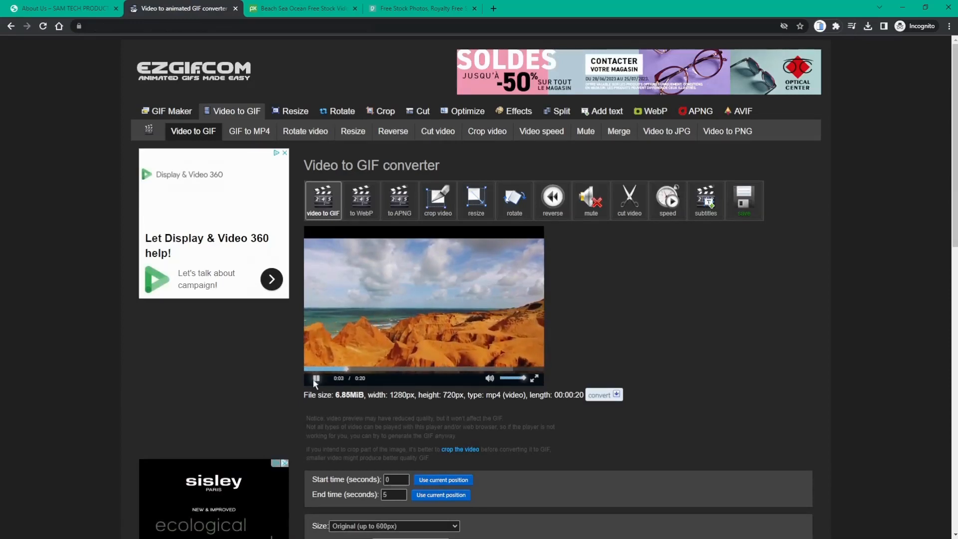
click(323, 308)
Set the end time of the GIF conversion to 15 seconds
scroll(323, 299, down, 2)
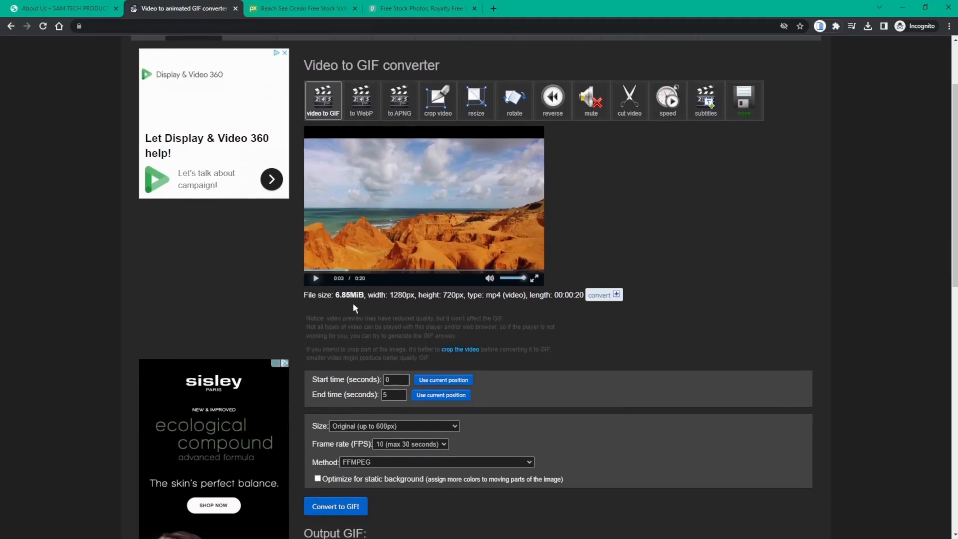
scroll(408, 297, down, 1)
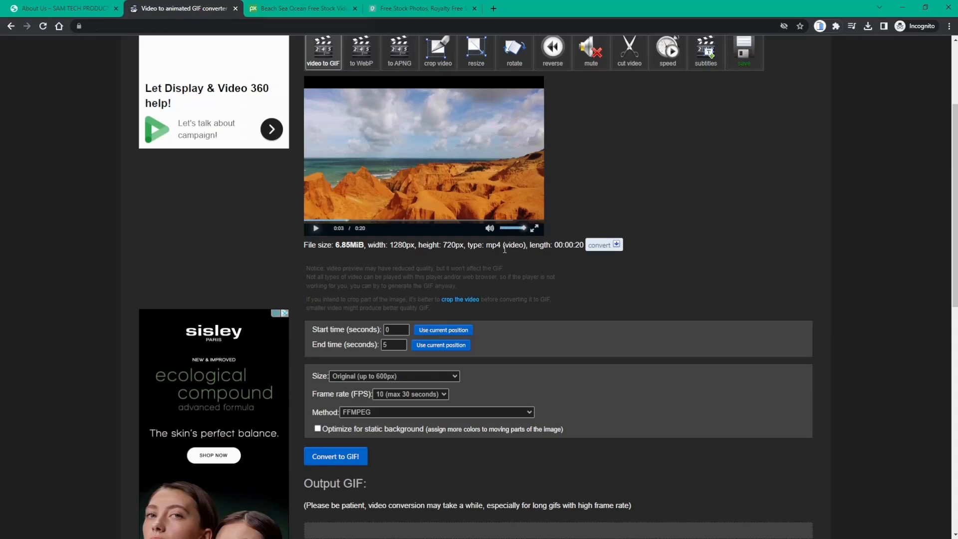
scroll(410, 266, down, 1)
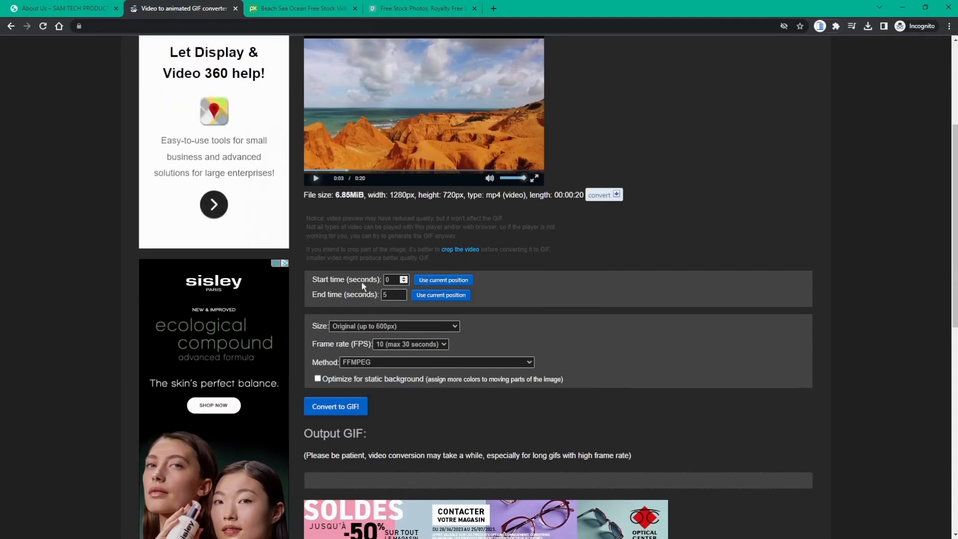
drag(392, 295, 380, 295)
scroll(364, 339, down, 1)
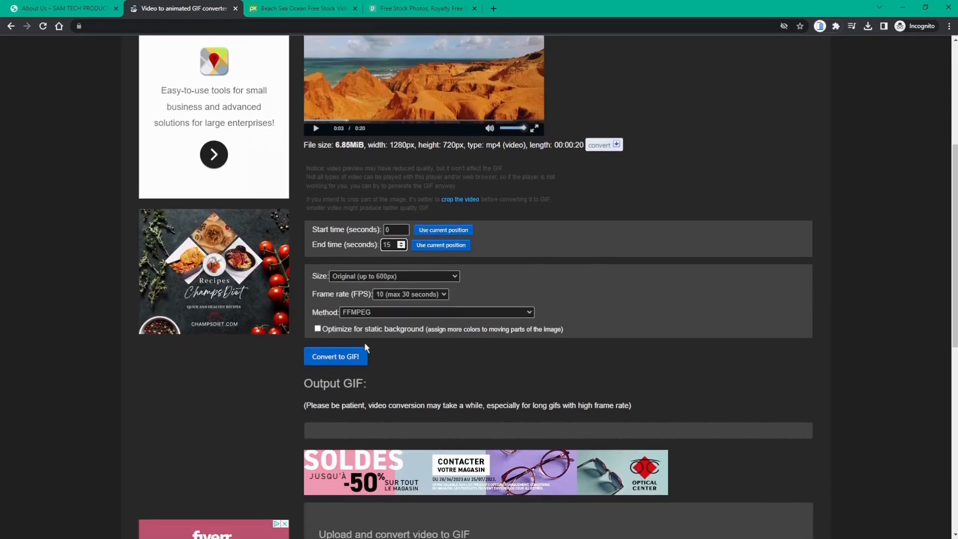
Set the frame rate to 20 FPS (max 15 seconds) and convert the video to GIF
click(397, 297)
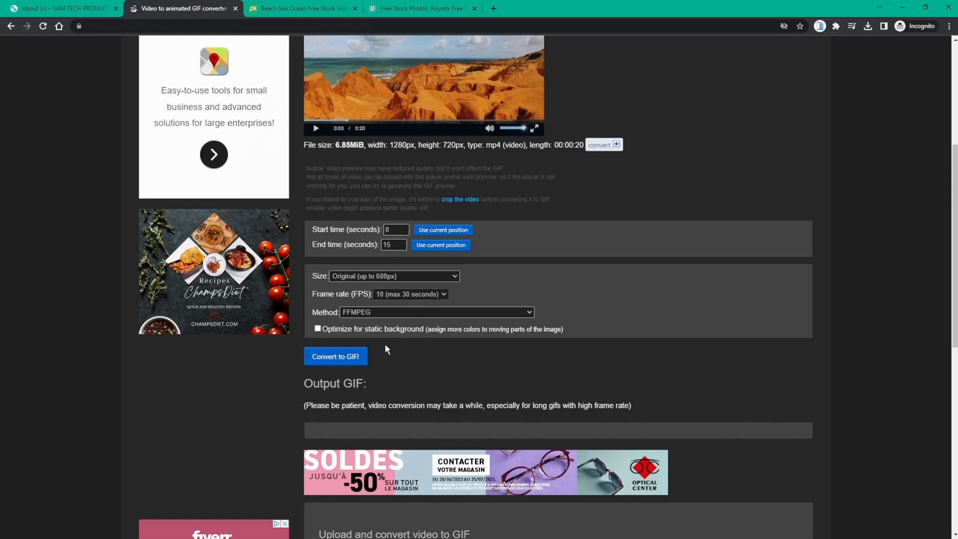
key(Down)
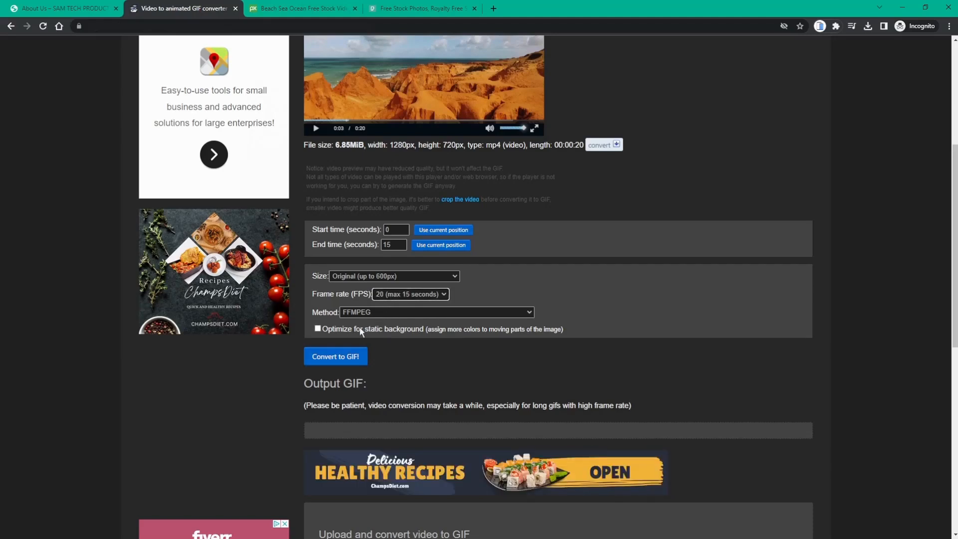
click(332, 358)
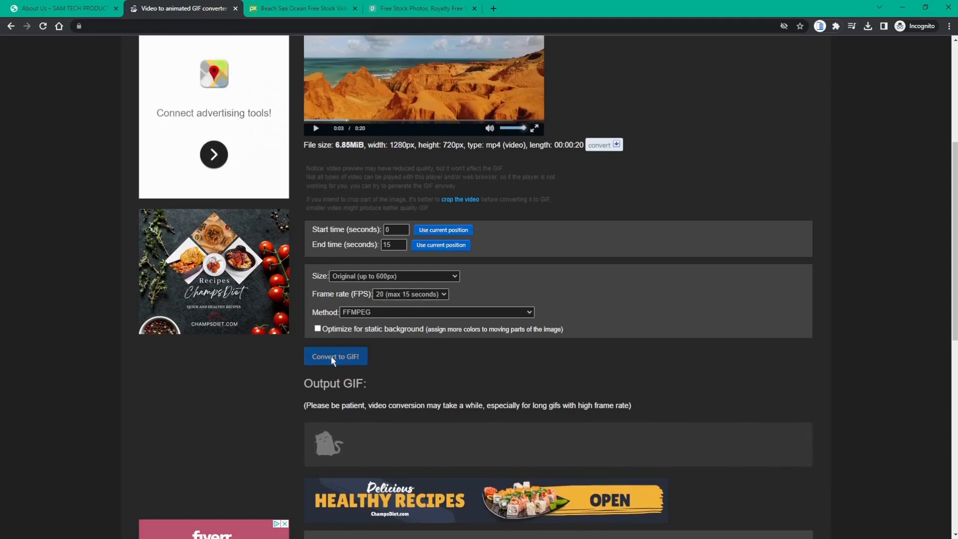
Review the converted output GIF and check its file size
scroll(331, 357, down, 2)
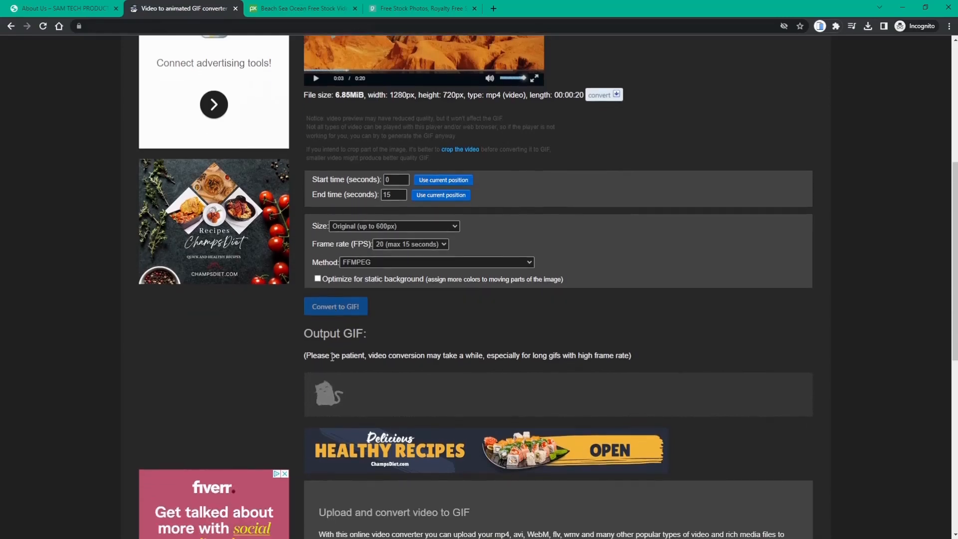
scroll(330, 355, down, 1)
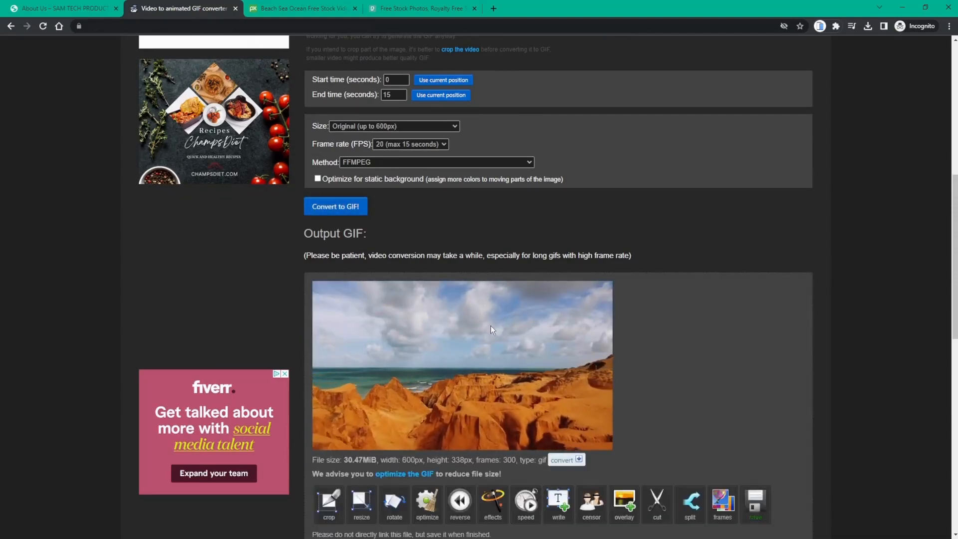
scroll(490, 326, down, 1)
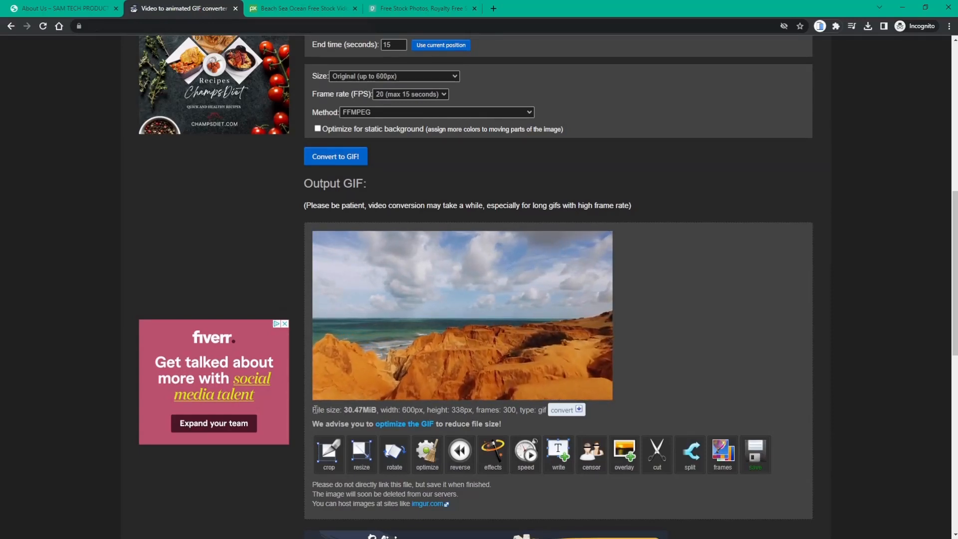
drag(312, 409, 377, 409)
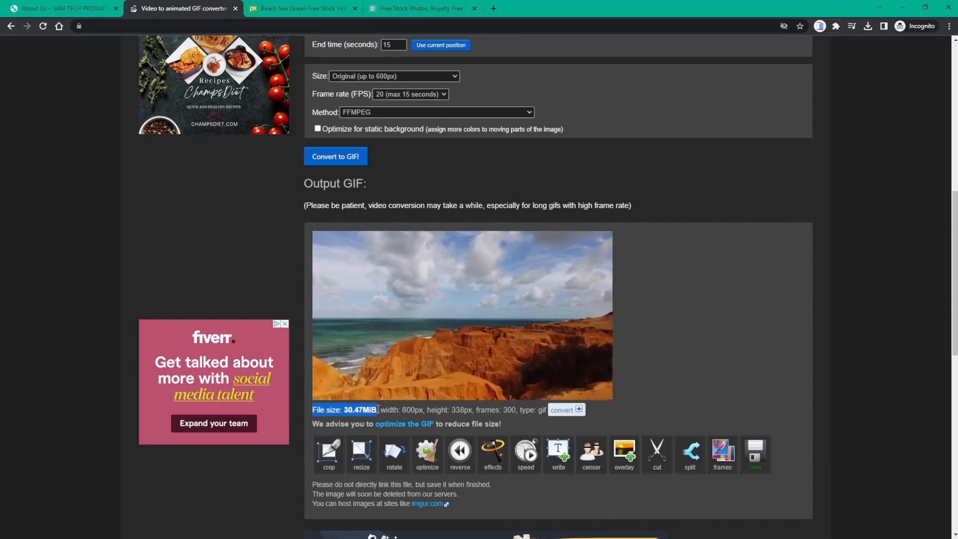
click(378, 409)
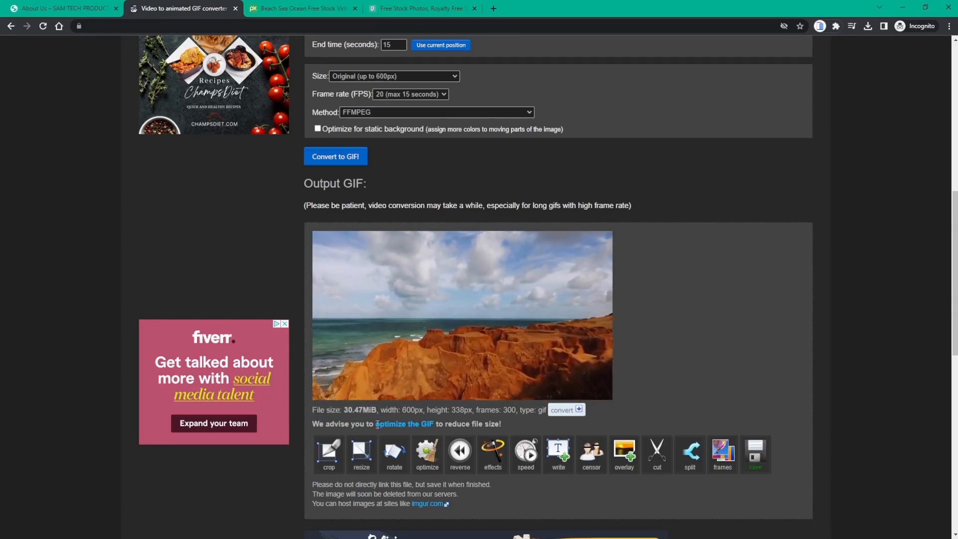
Send the output GIF to the GIF optimizer and optimize it using the Lossy GIF method at compression level 35
click(409, 428)
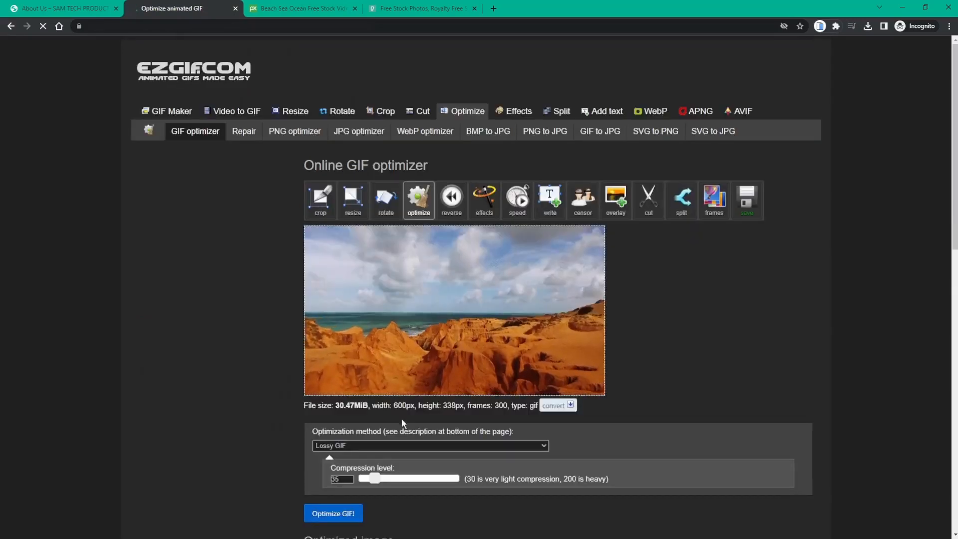
scroll(400, 415, down, 1)
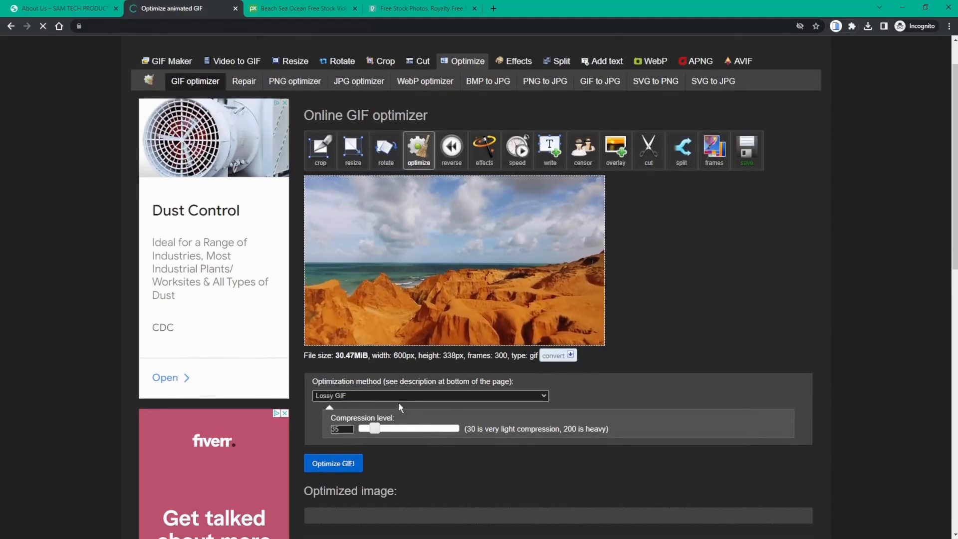
scroll(410, 415, down, 1)
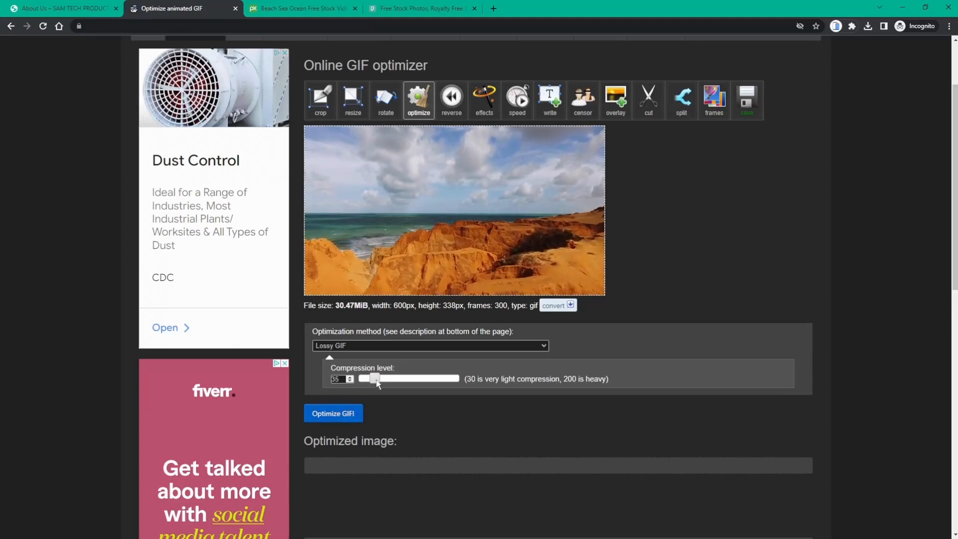
click(339, 418)
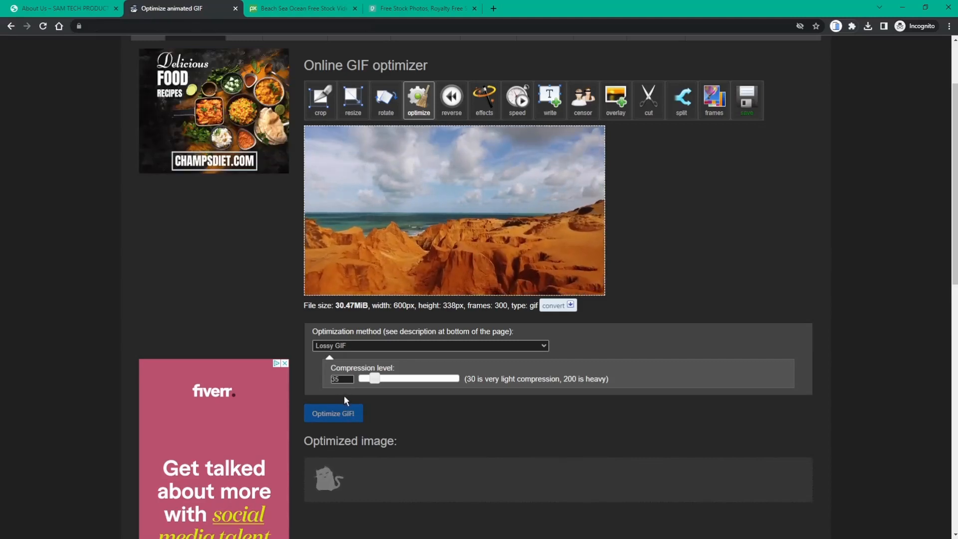
Examine the optimized image's file size and its percentage reduction
scroll(343, 397, down, 2)
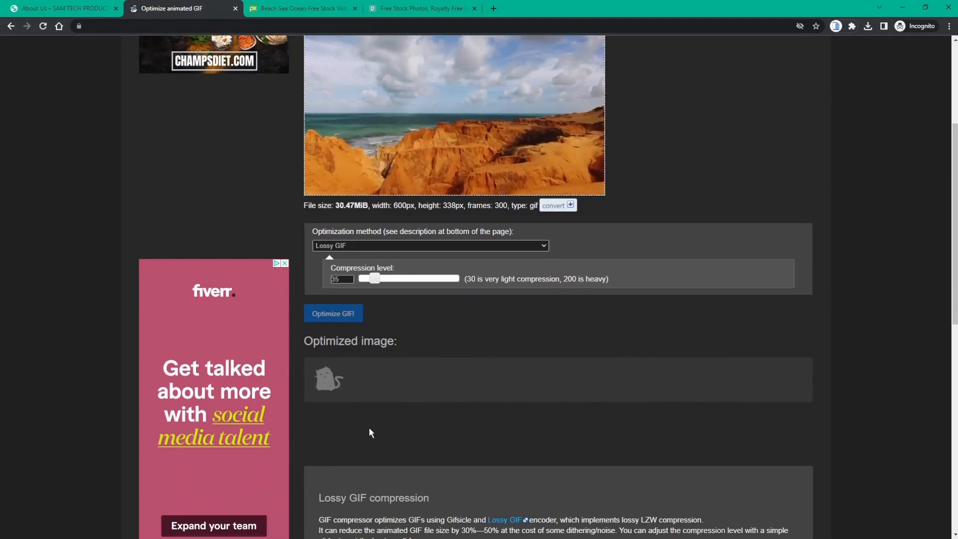
scroll(370, 429, down, 1)
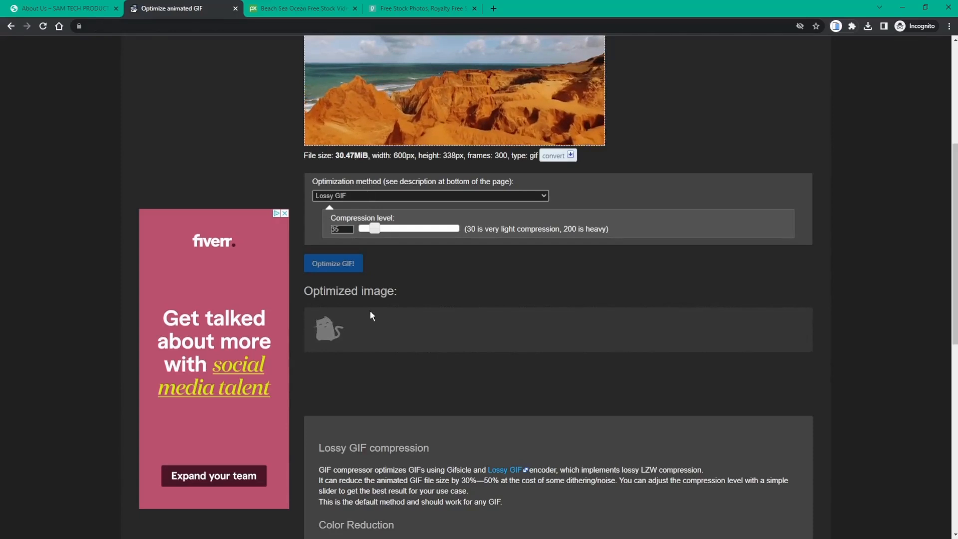
scroll(367, 310, down, 1)
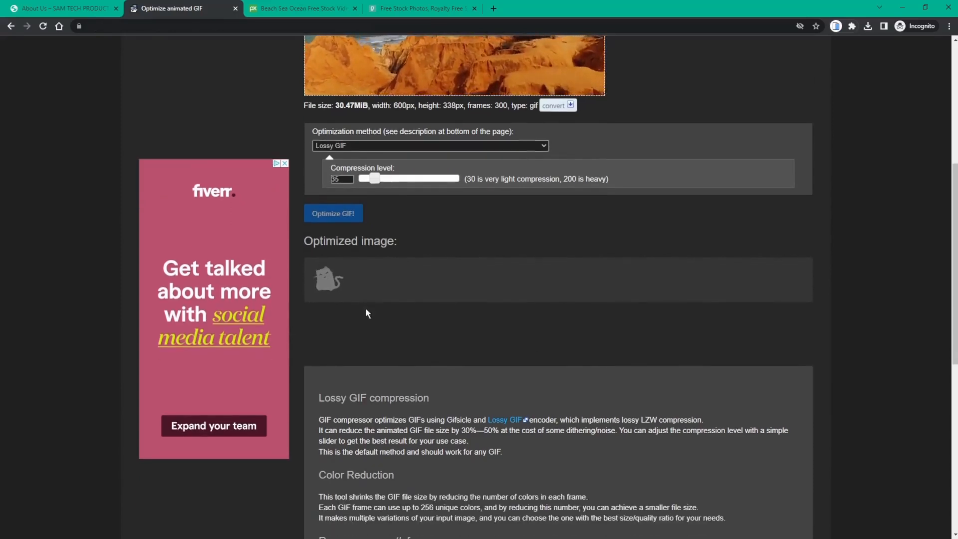
scroll(366, 310, down, 1)
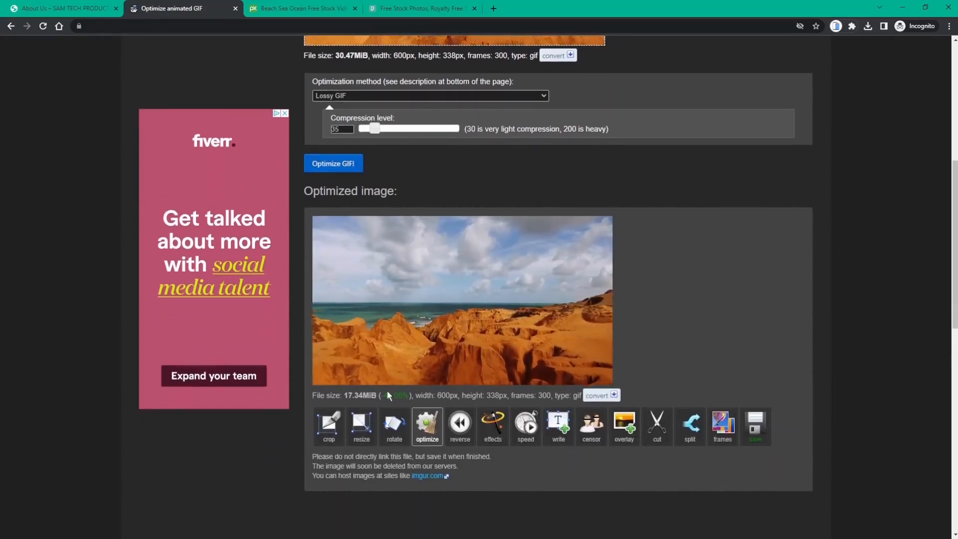
drag(383, 396, 403, 396)
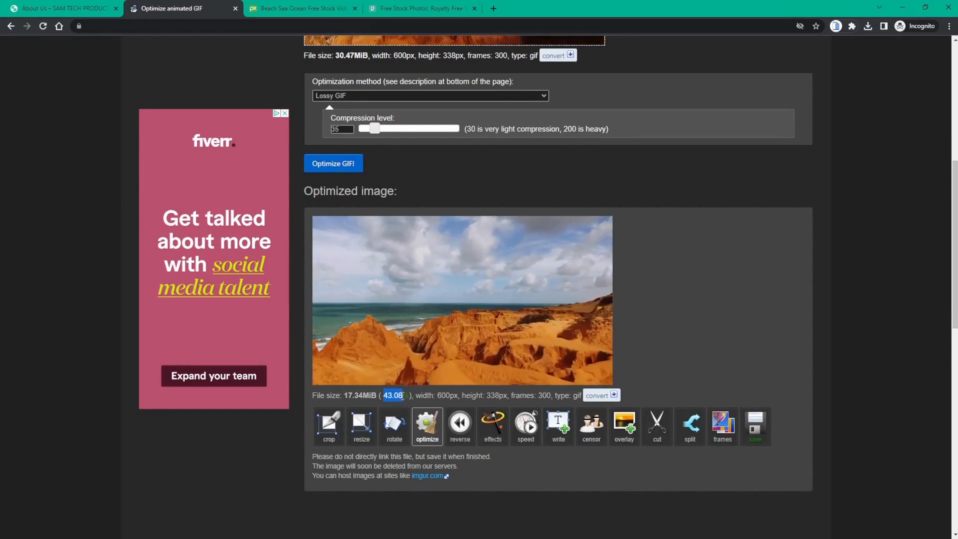
click(348, 399)
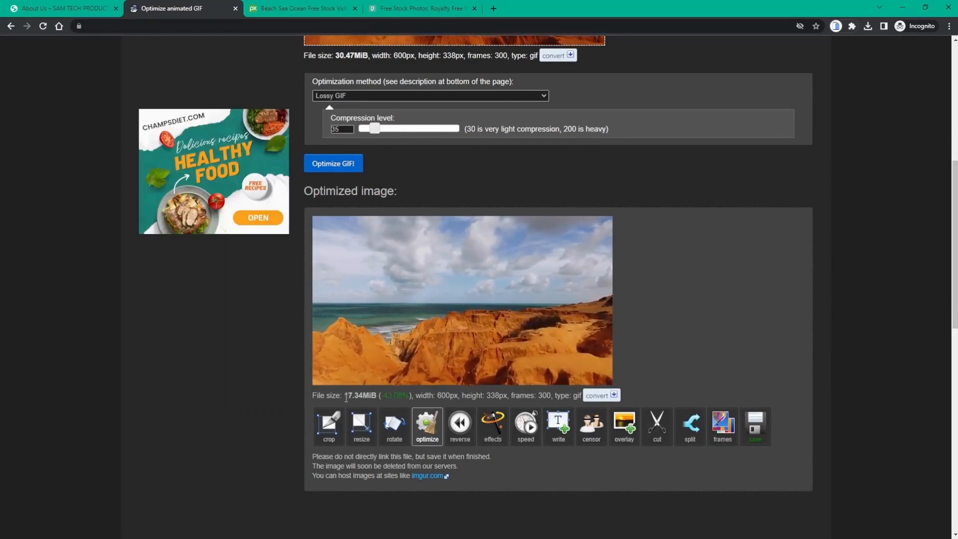
Save the optimized GIF to the yt8 folder under the file name "drone footage gif"
drag(344, 397, 356, 398)
click(360, 399)
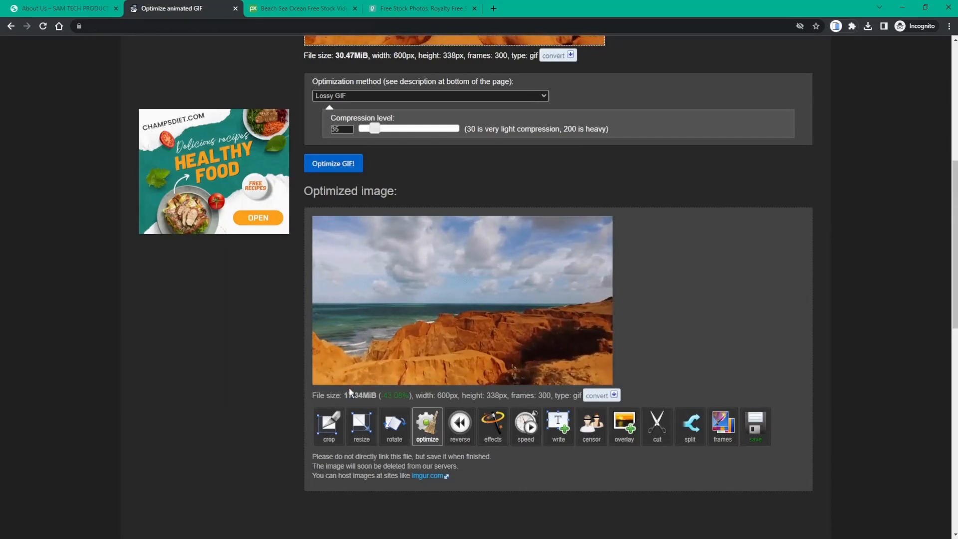
scroll(339, 379, up, 1)
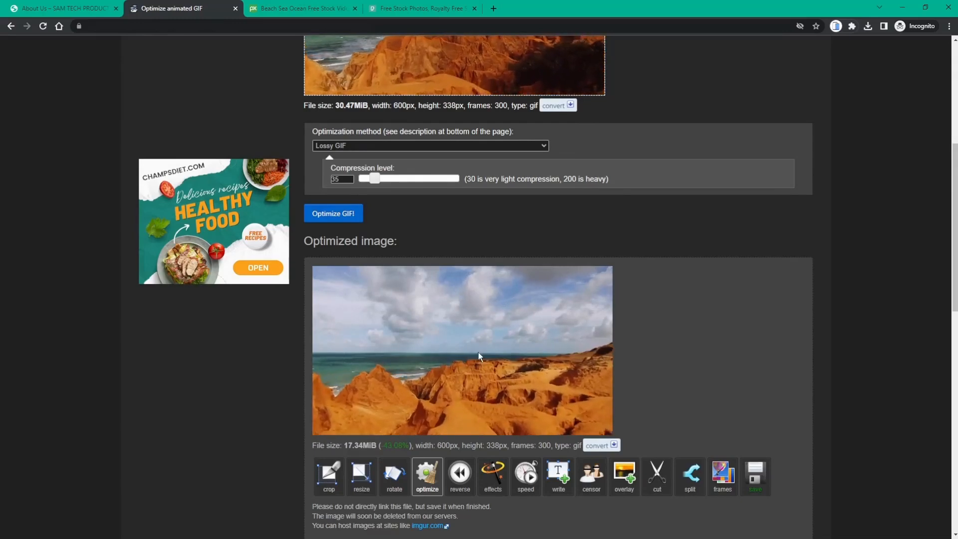
click(497, 369)
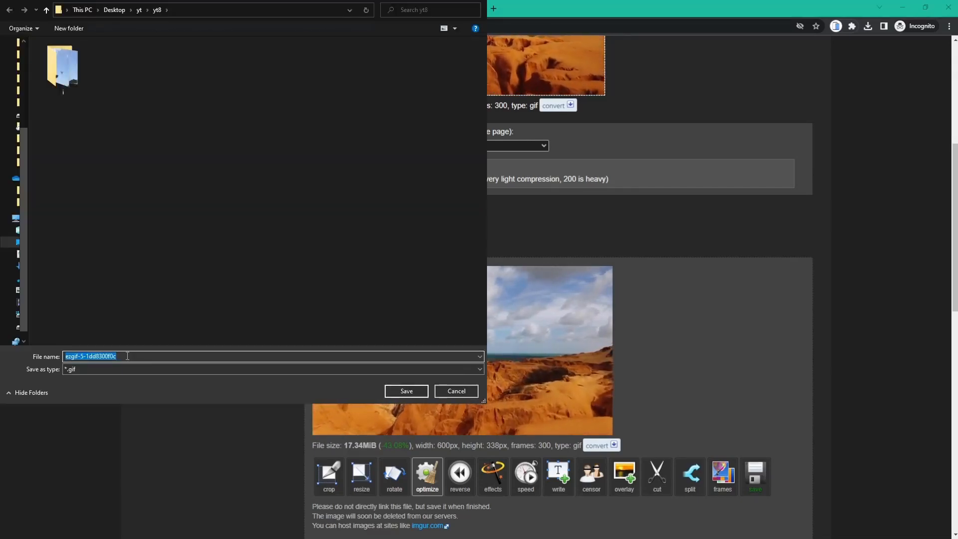
text(drone)
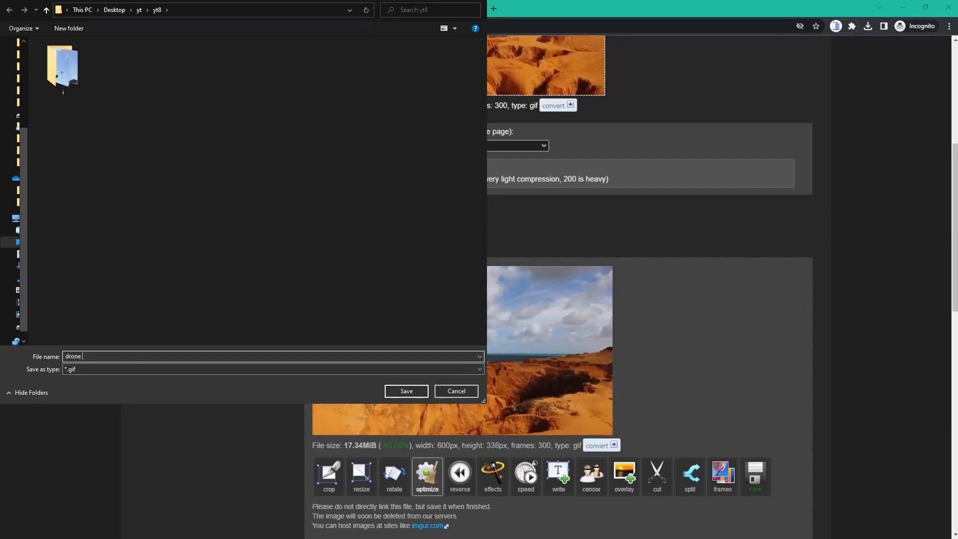
text( footage gif)
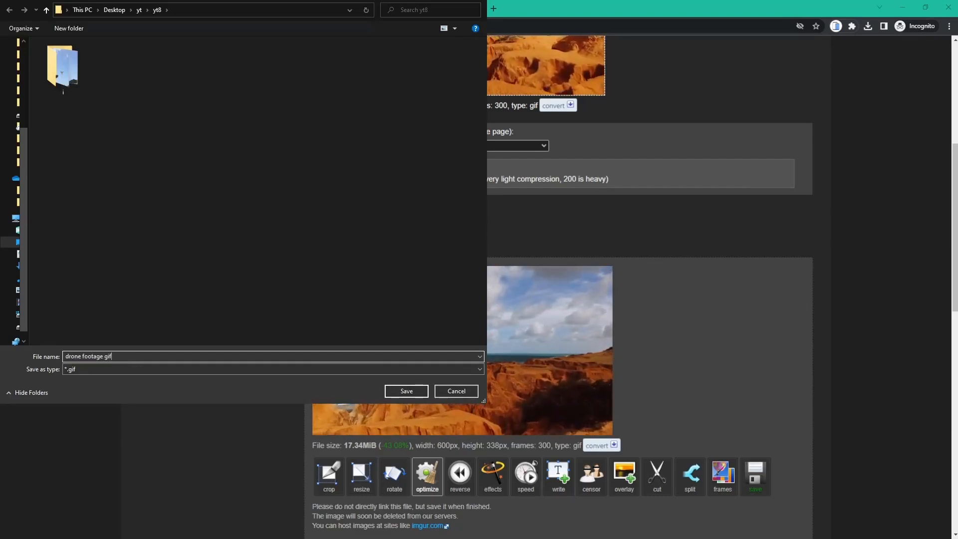
click(407, 391)
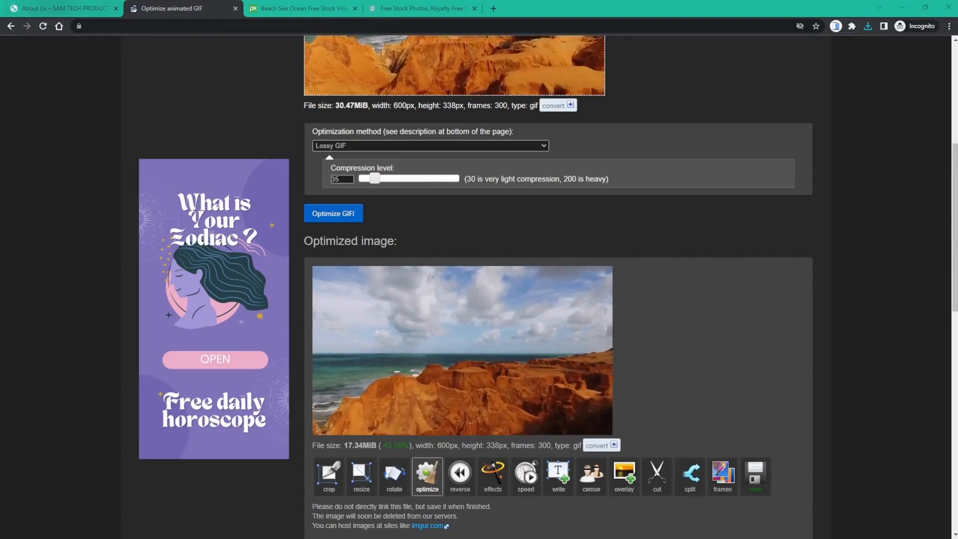
Switch to the website's About Us page, check the shop section's drone background, and open the page for editing in Elementor
click(52, 8)
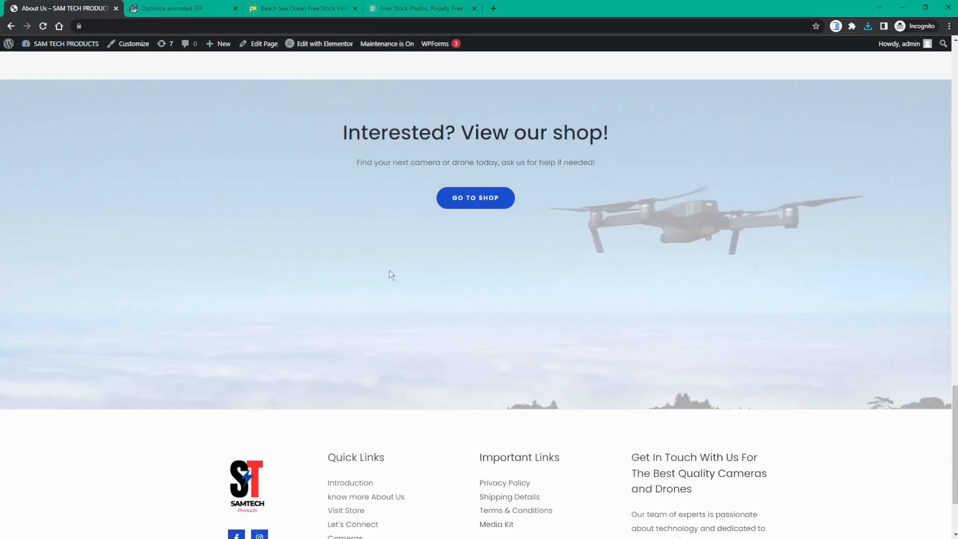
scroll(401, 272, up, 8)
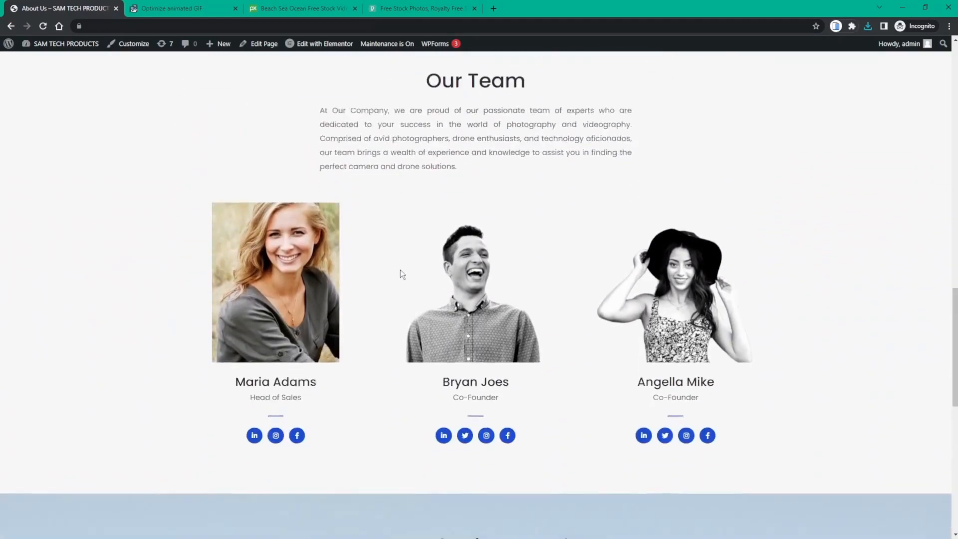
scroll(400, 270, down, 7)
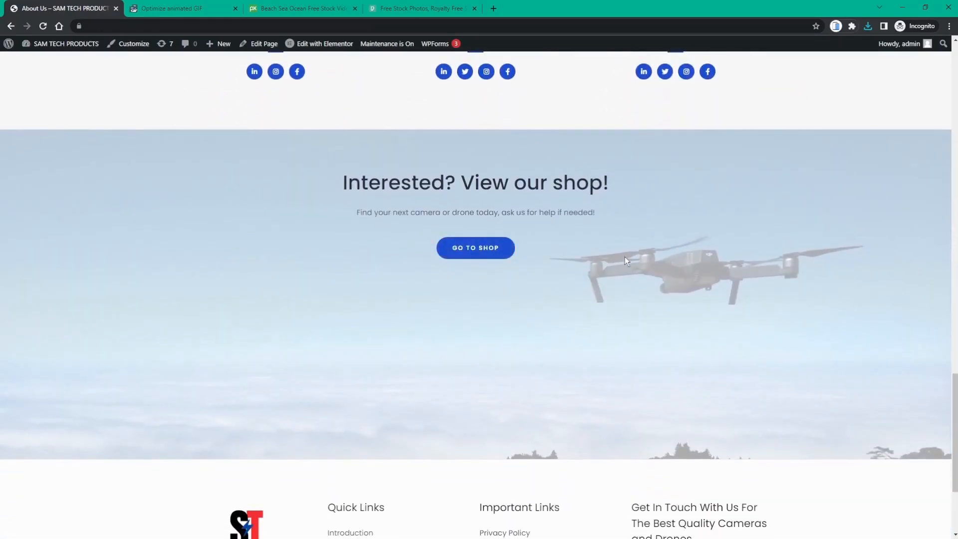
mouse_move(309, 48)
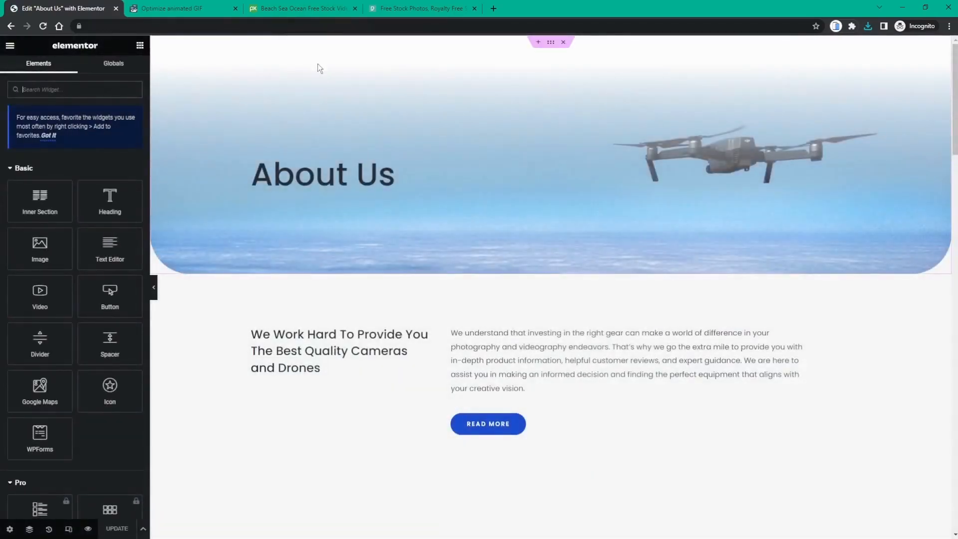
Open the background style settings of the "Interested? View our shop!" section near the page's end
scroll(317, 75, down, 4)
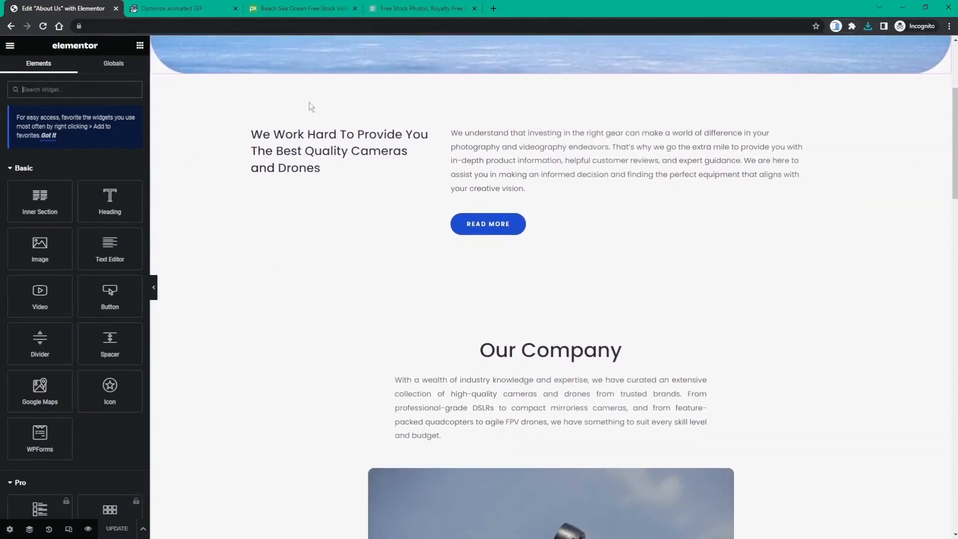
scroll(308, 103, down, 15)
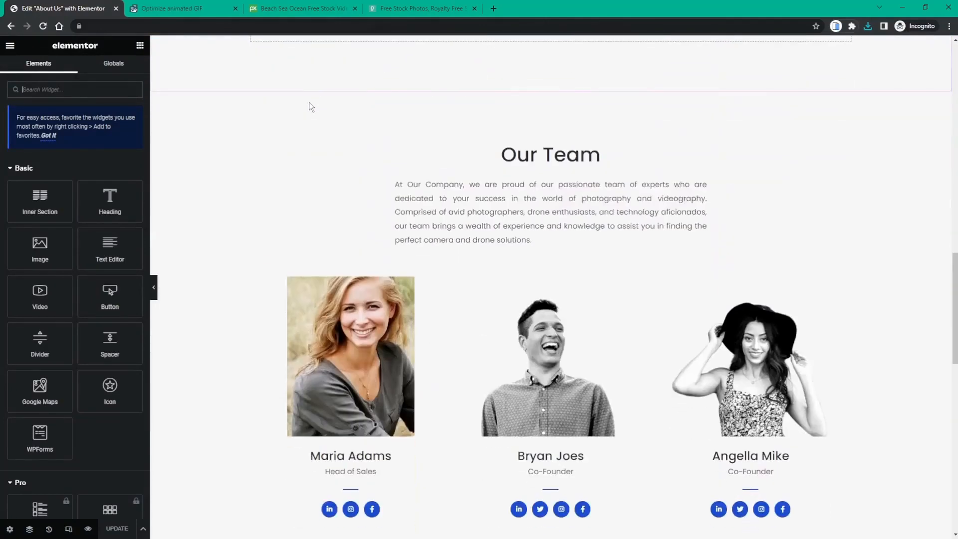
scroll(309, 101, down, 9)
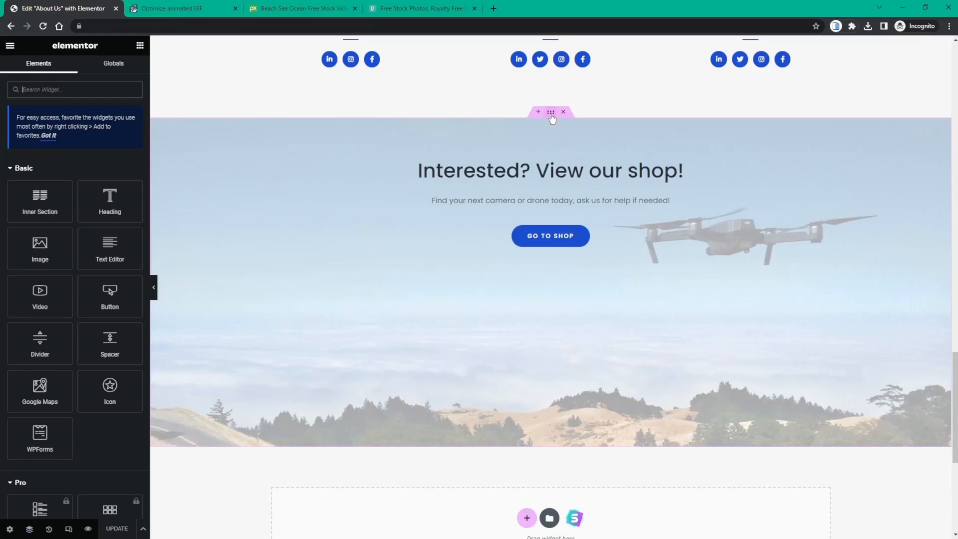
click(551, 112)
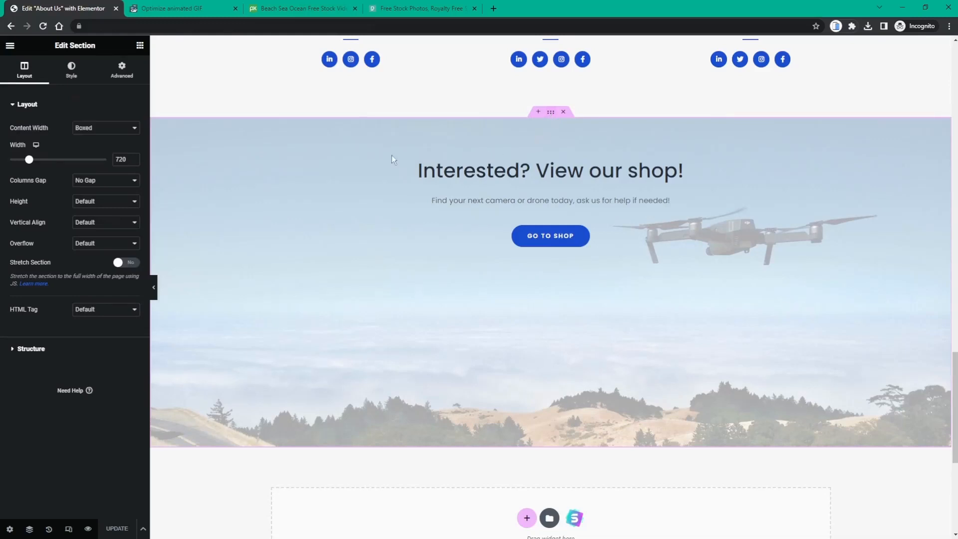
click(70, 69)
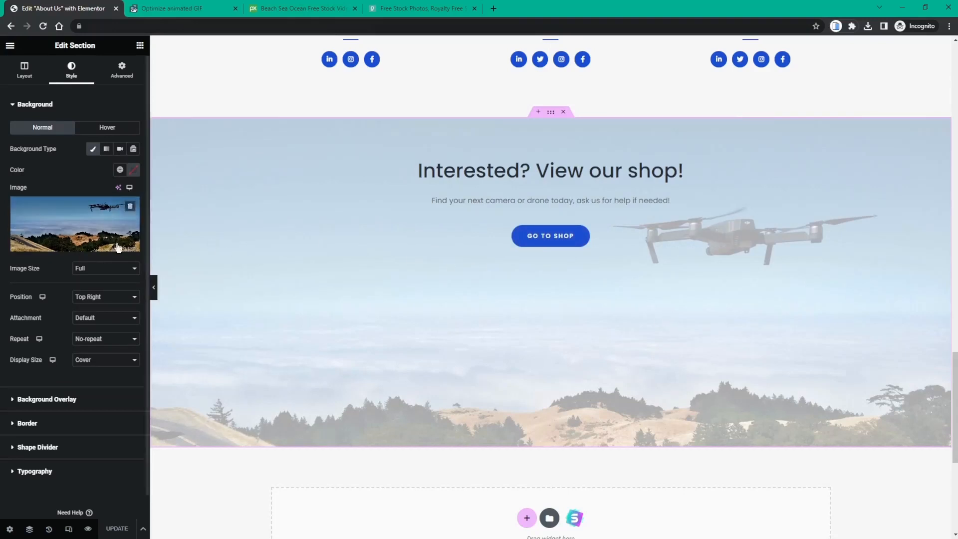
Upload the downloaded drone footage GIF to the media library and use it as the shop section's background image
click(72, 250)
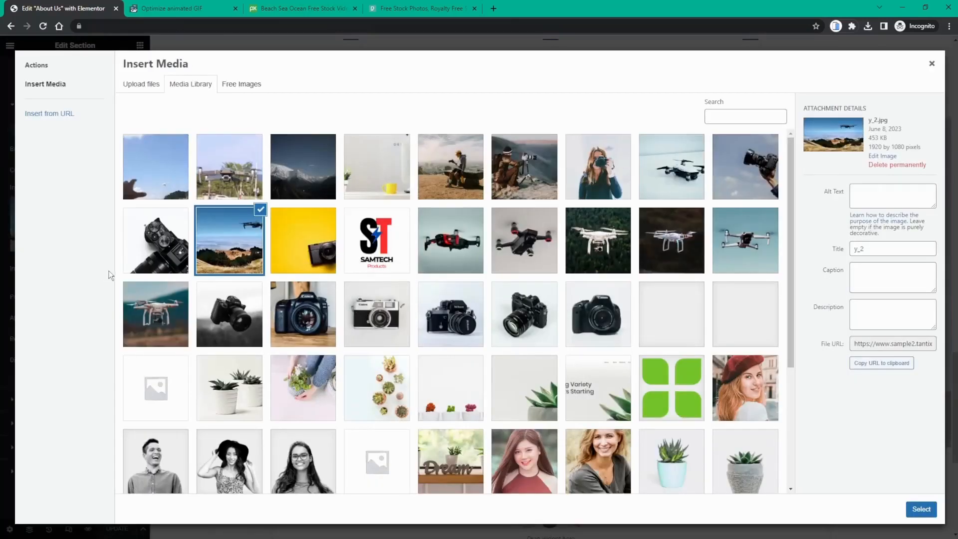
click(145, 87)
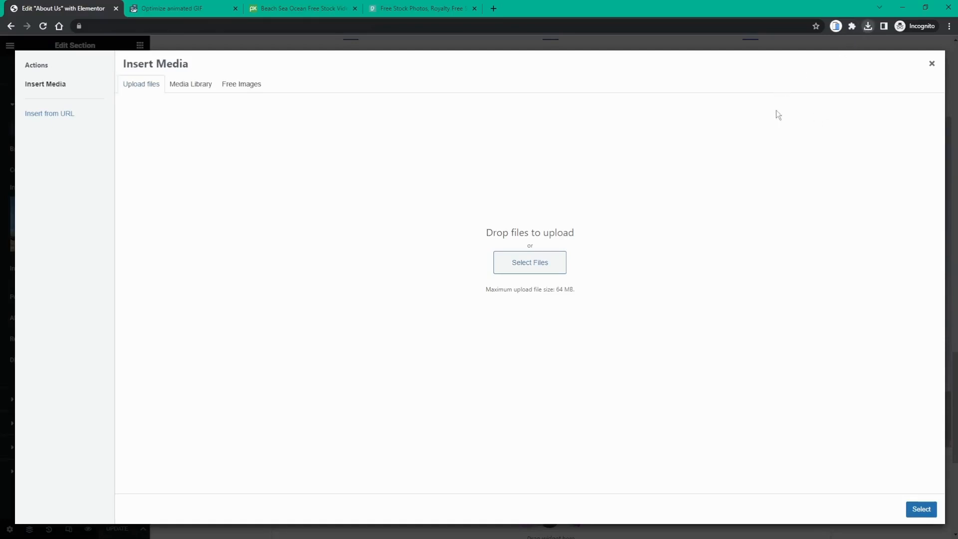
drag(771, 98, 661, 166)
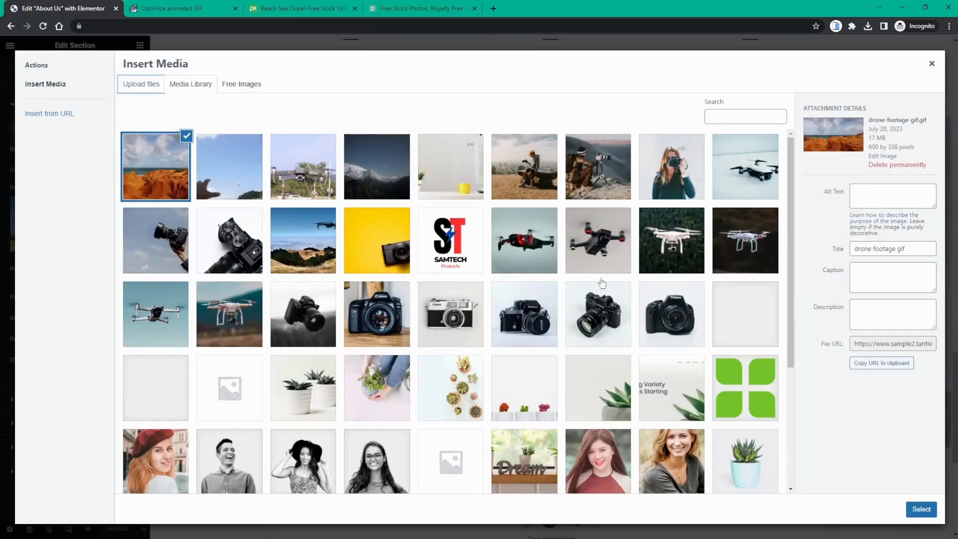
click(921, 510)
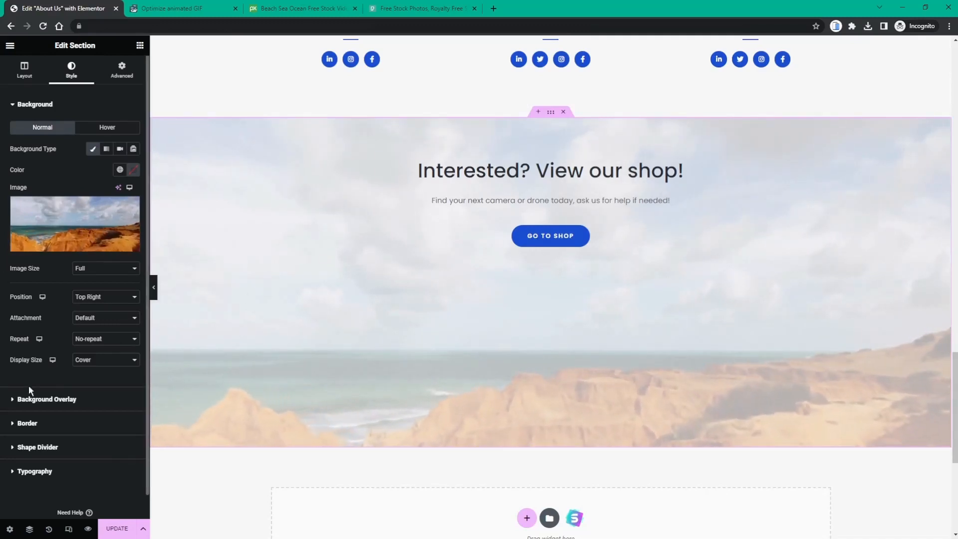
Set the shop section's background overlay opacity to 0.45 and update the page
click(29, 400)
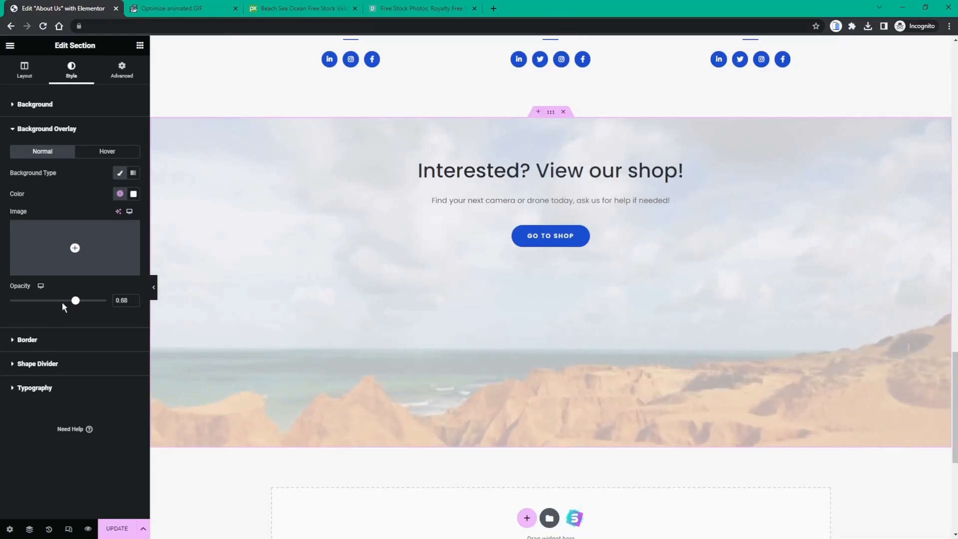
drag(77, 306, 97, 304)
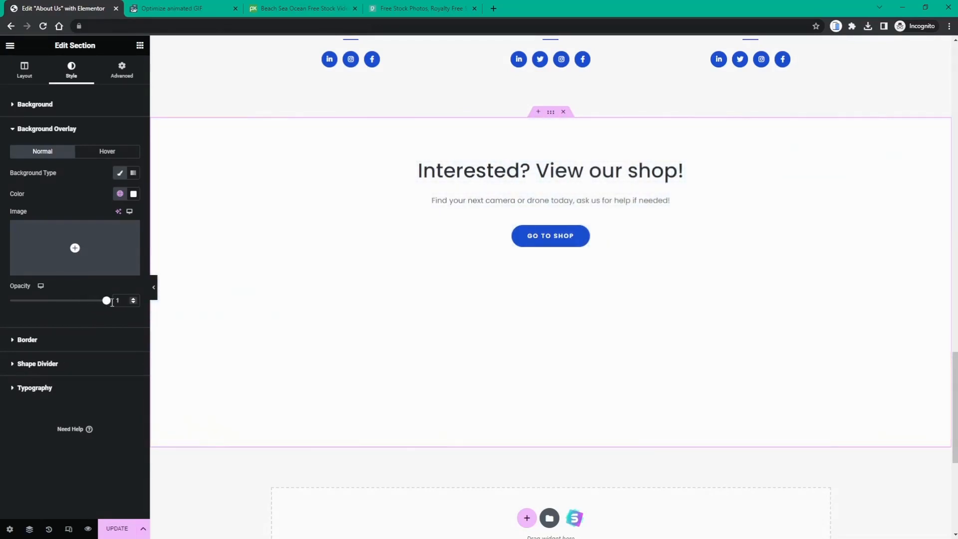
drag(93, 305, 2, 315)
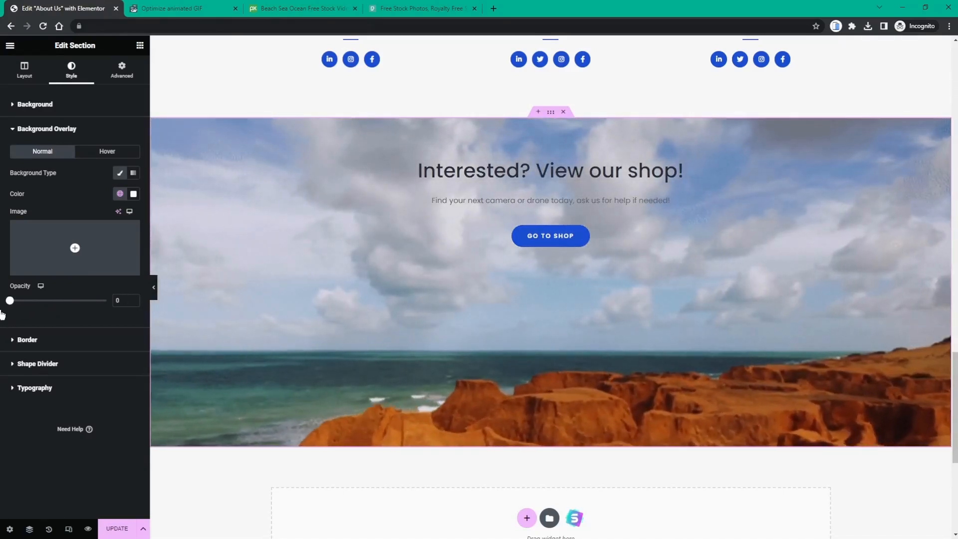
drag(12, 315, 54, 316)
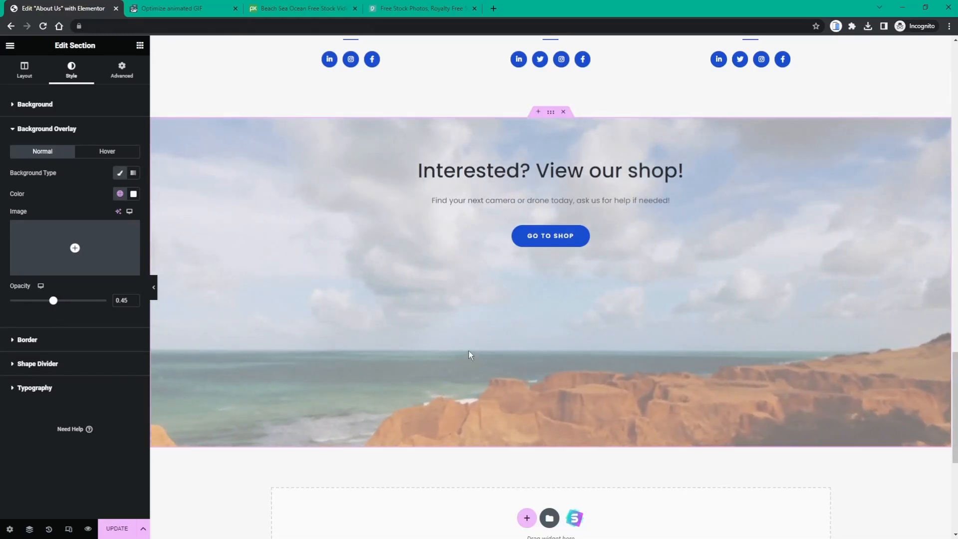
click(116, 530)
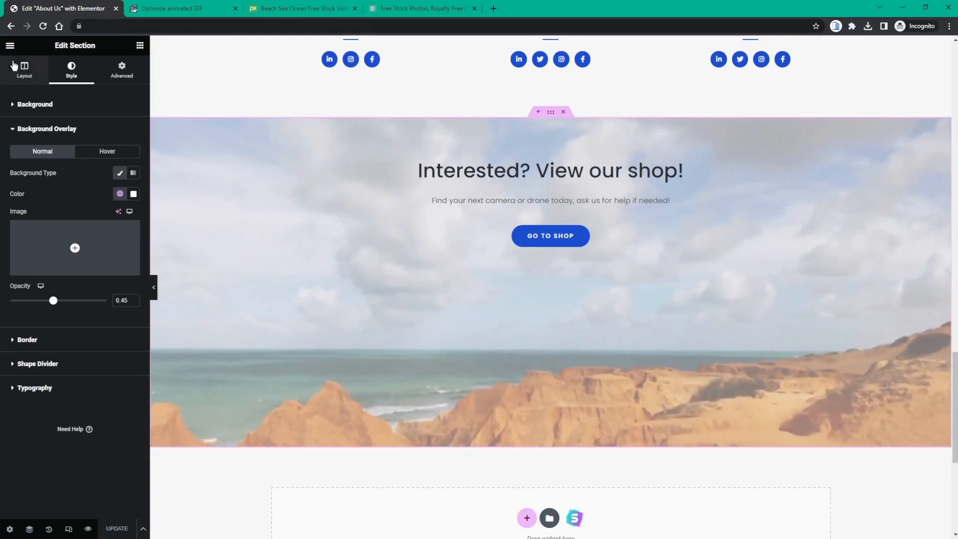
View the published About Us page and check the animated background of the shop section
click(10, 46)
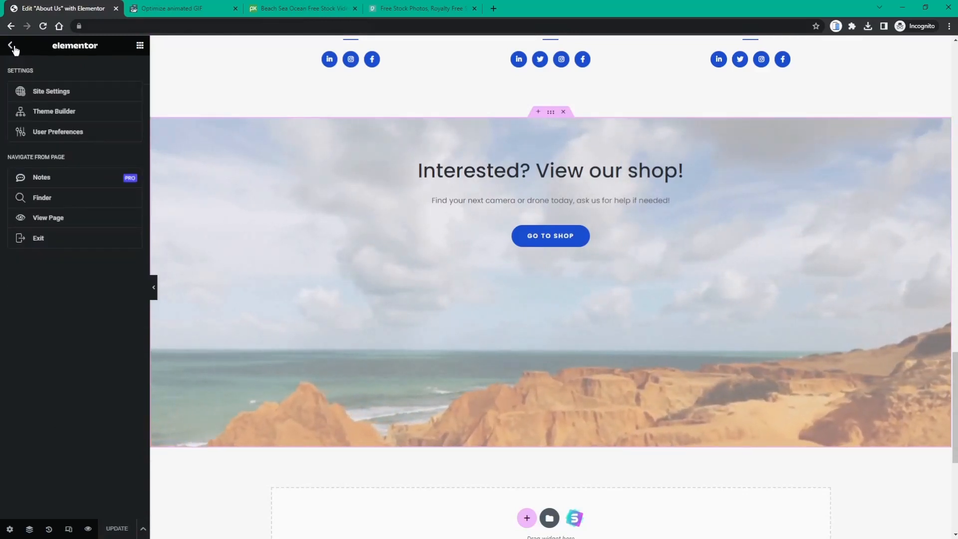
click(45, 217)
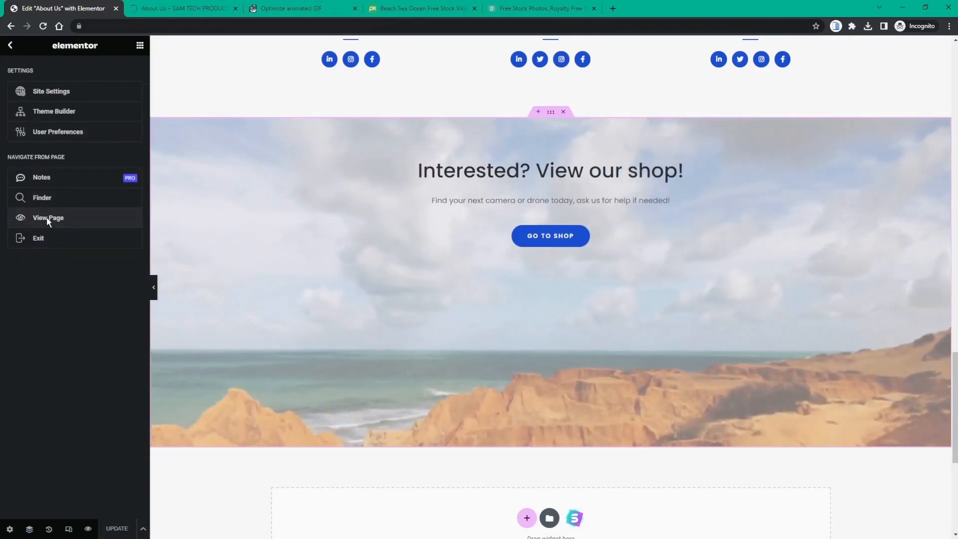
click(154, 11)
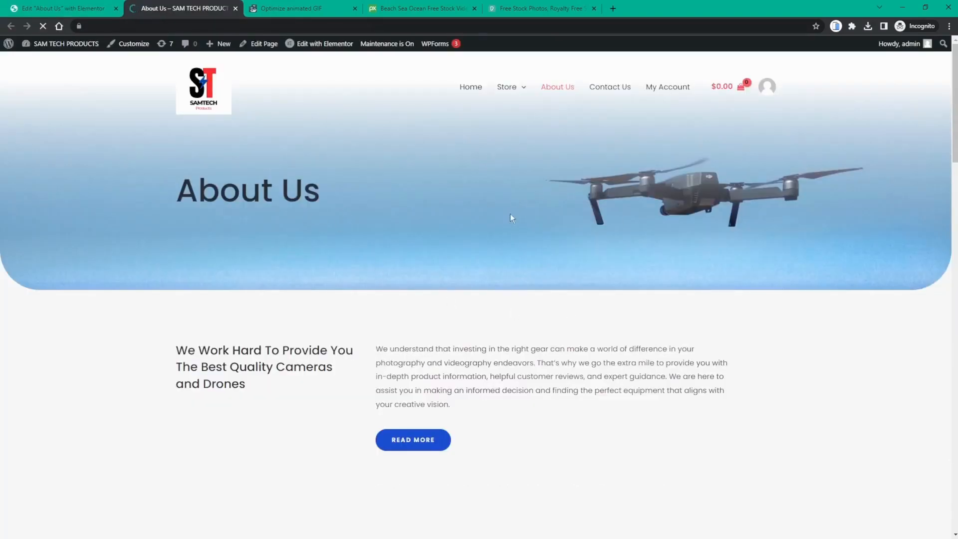
scroll(508, 233, down, 15)
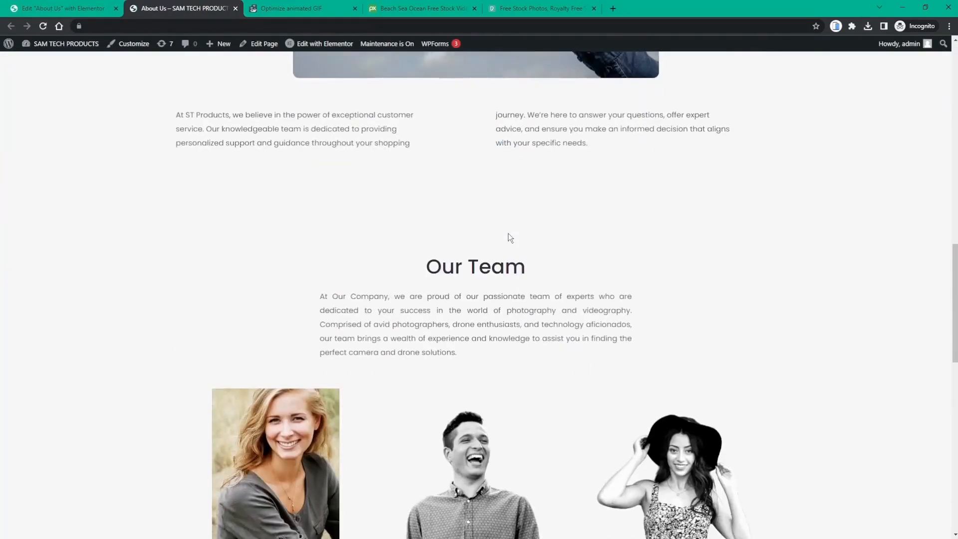
scroll(508, 233, down, 10)
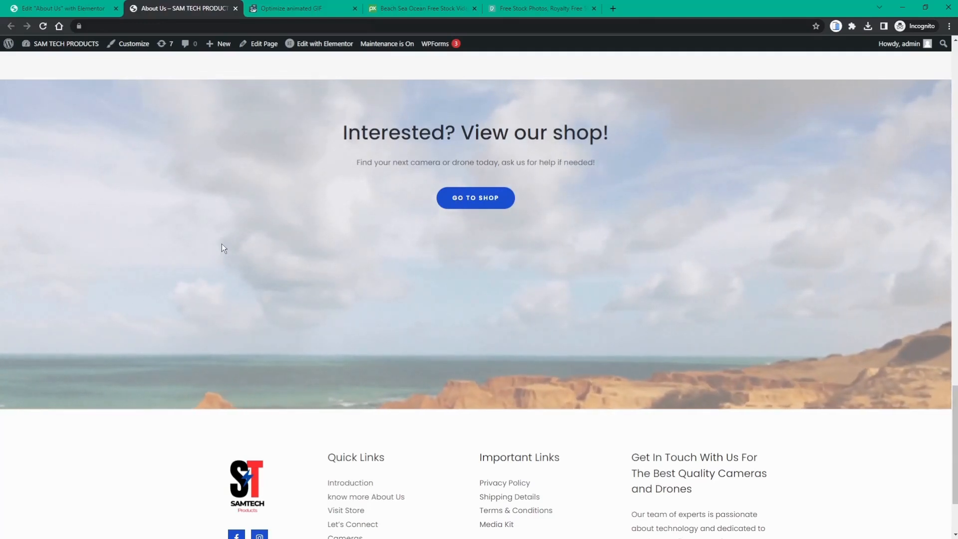
Return to the Elementor editor, set the shop section's background image position to Center Center, and update the page
click(55, 9)
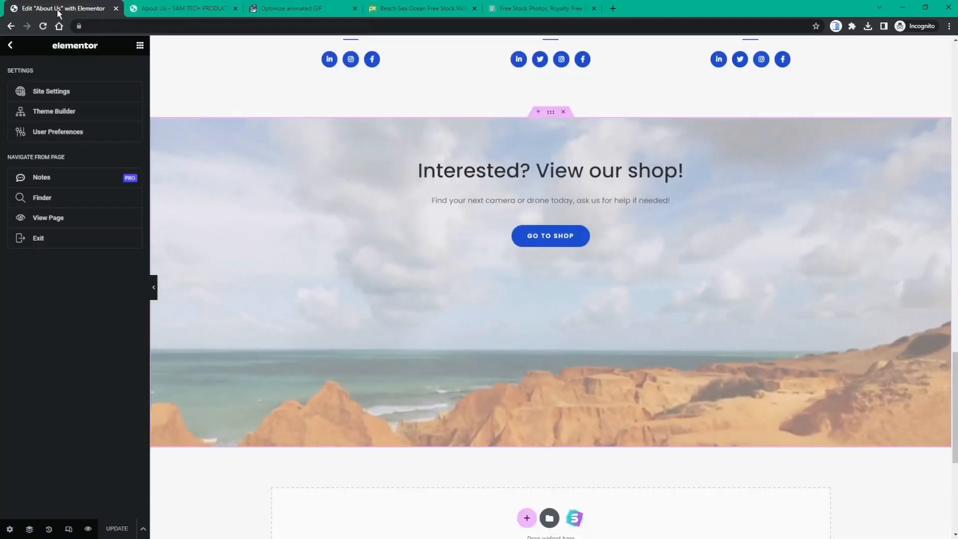
click(555, 113)
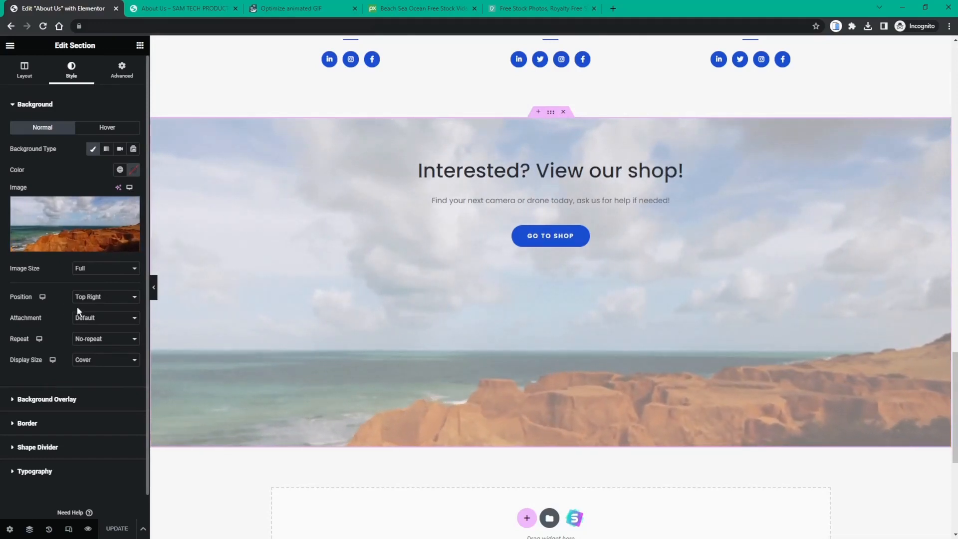
click(169, 8)
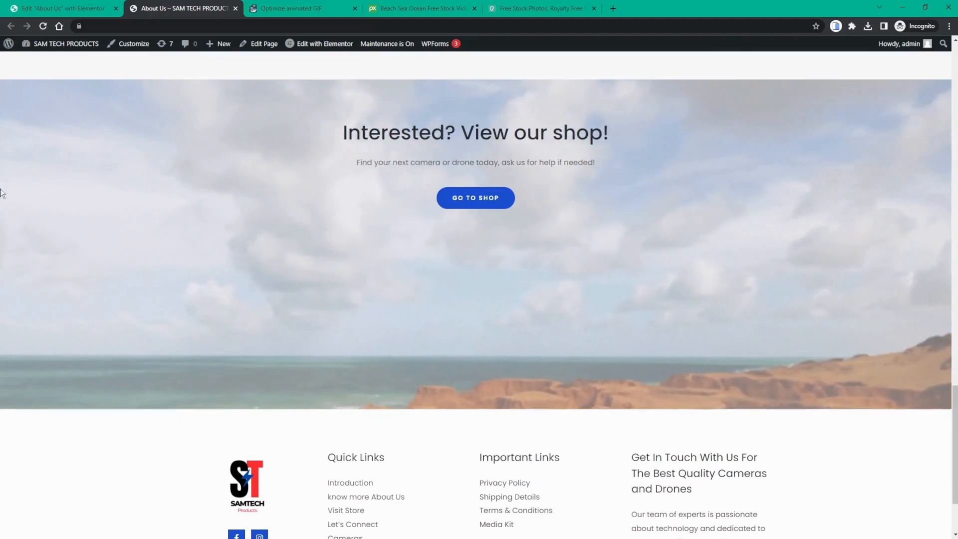
click(69, 11)
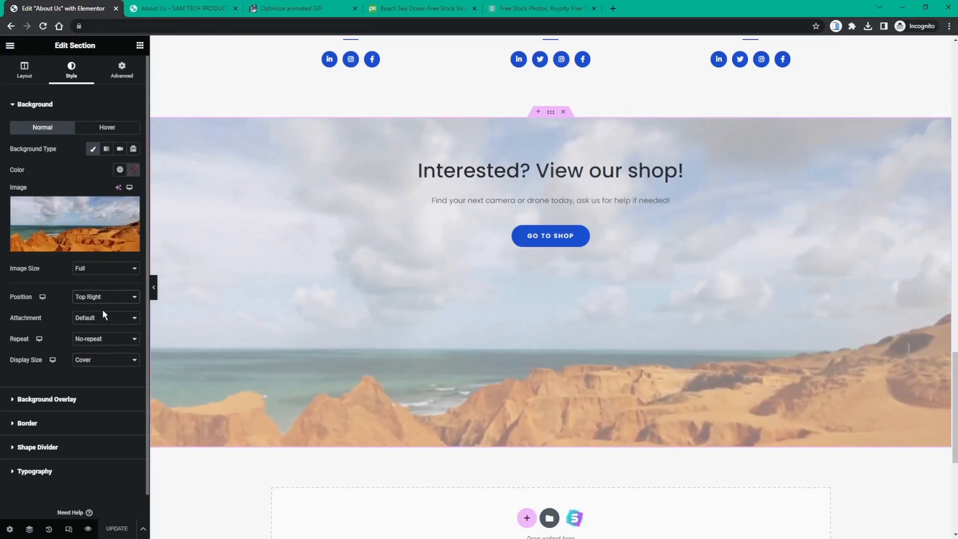
click(102, 317)
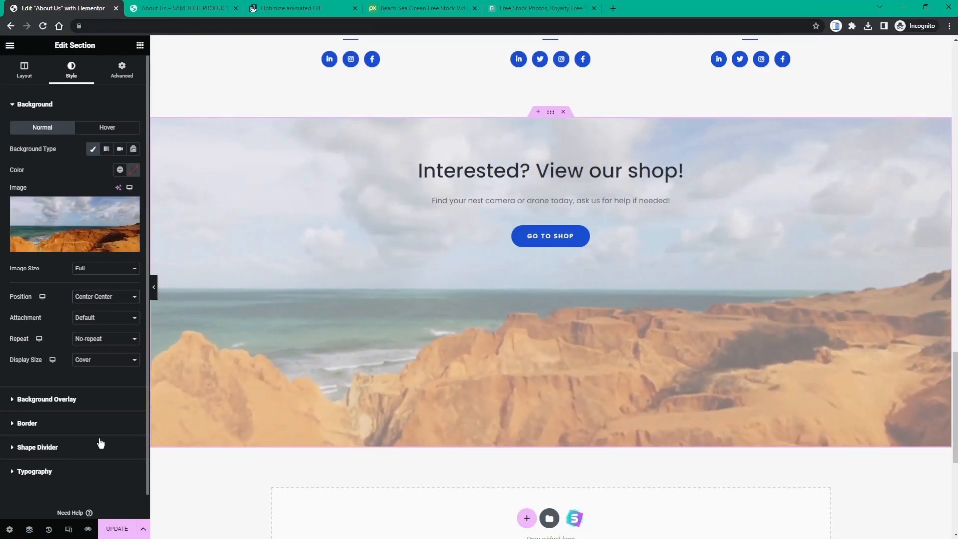
click(126, 528)
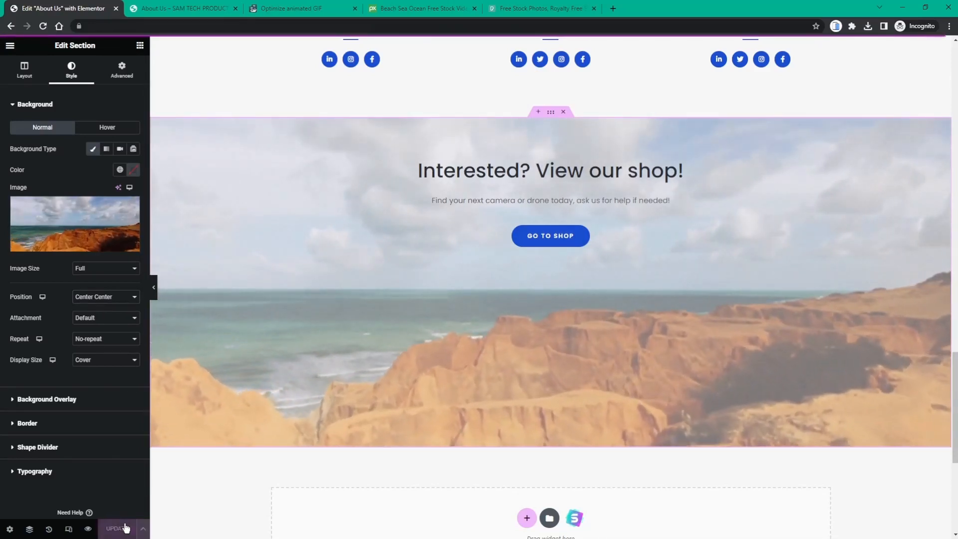
Reload the published About Us page and check the centered animated background of the shop section
click(173, 10)
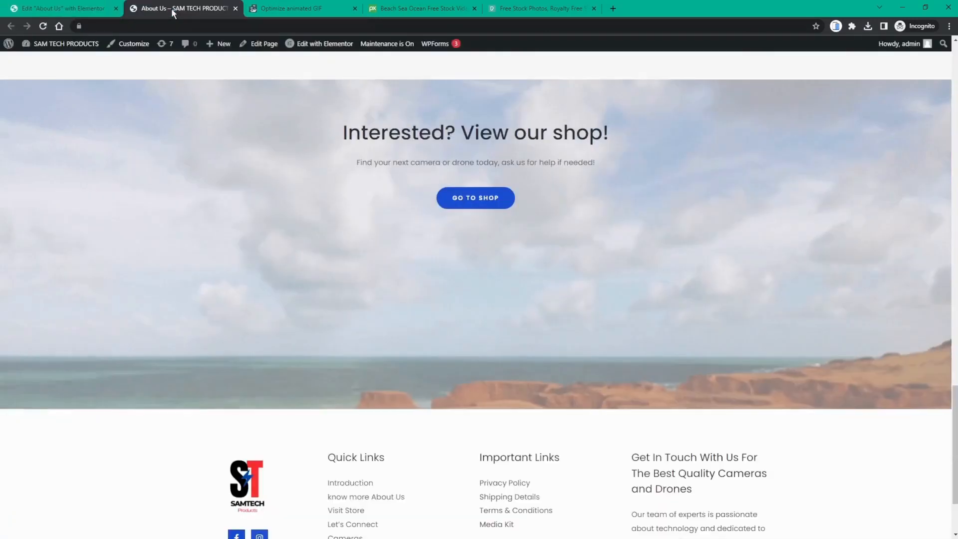
click(42, 26)
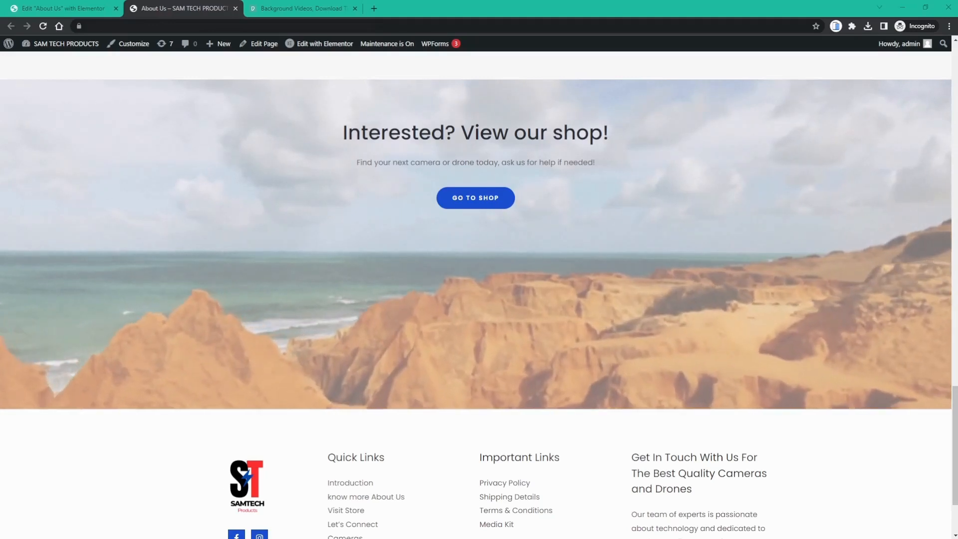
Switch to the Pexels page of free background videos and browse the available clips
click(311, 14)
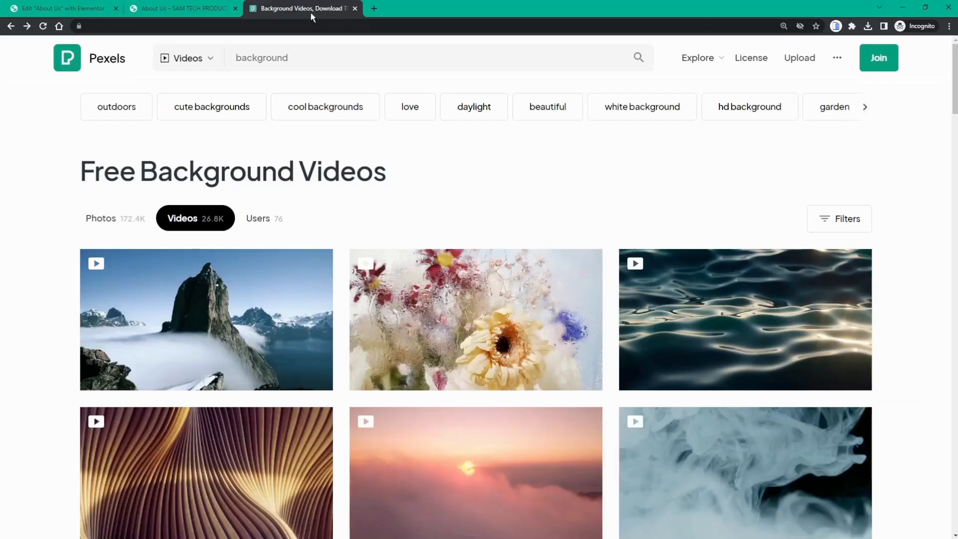
click(188, 58)
scroll(280, 246, down, 5)
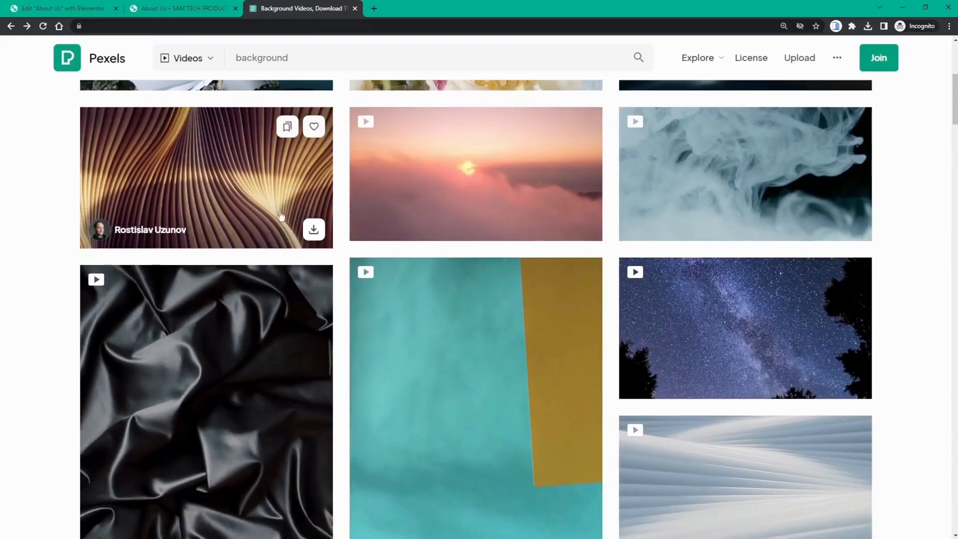
scroll(280, 215, down, 4)
scroll(280, 215, up, 7)
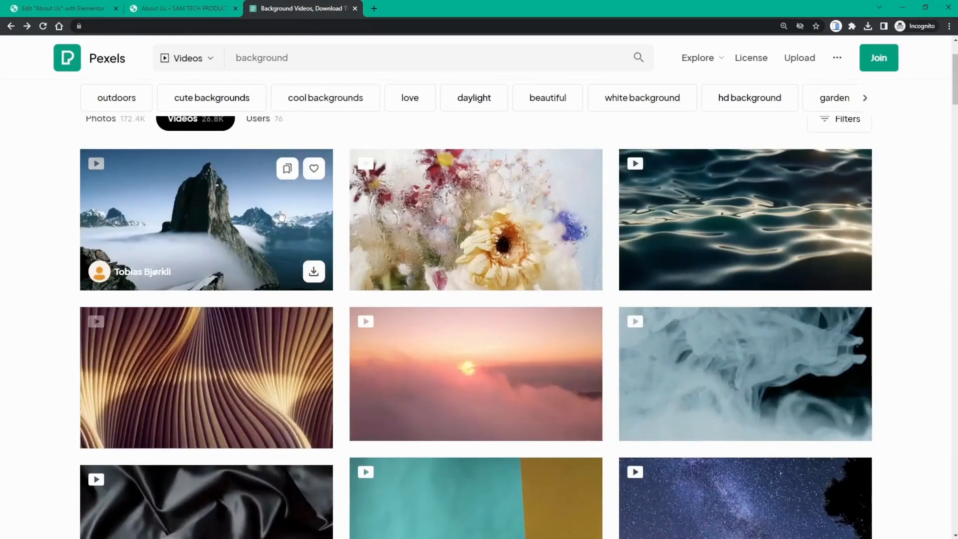
scroll(280, 216, up, 2)
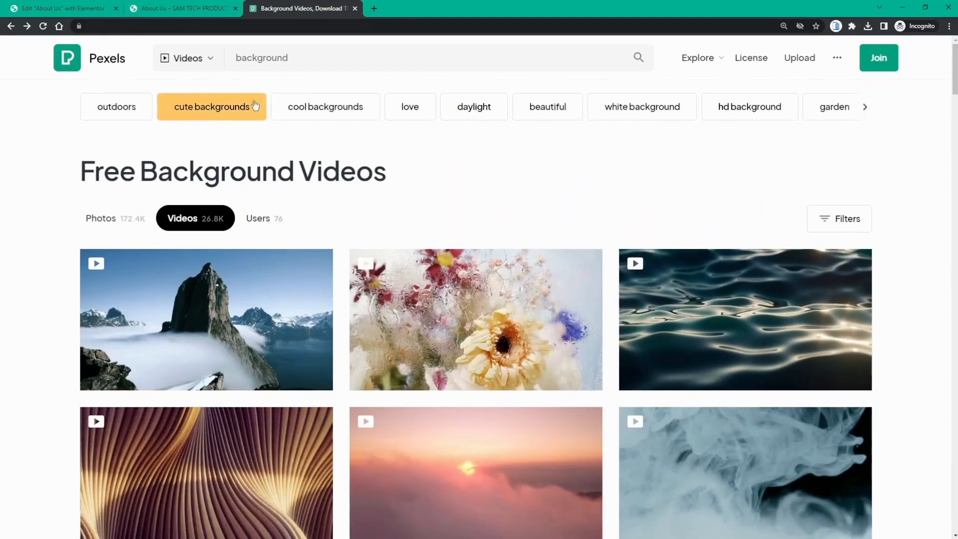
Search the Pexels videos for "background noise"
click(299, 59)
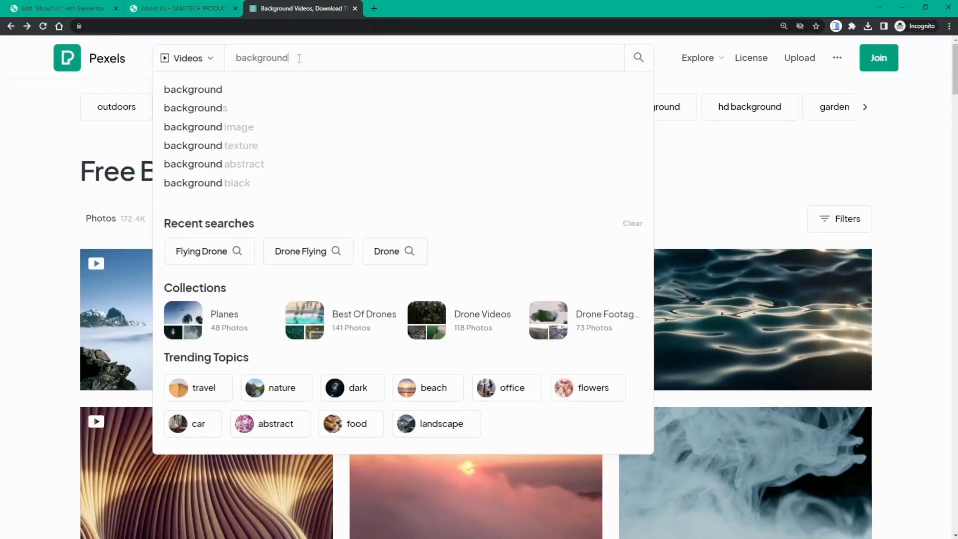
text(noise)
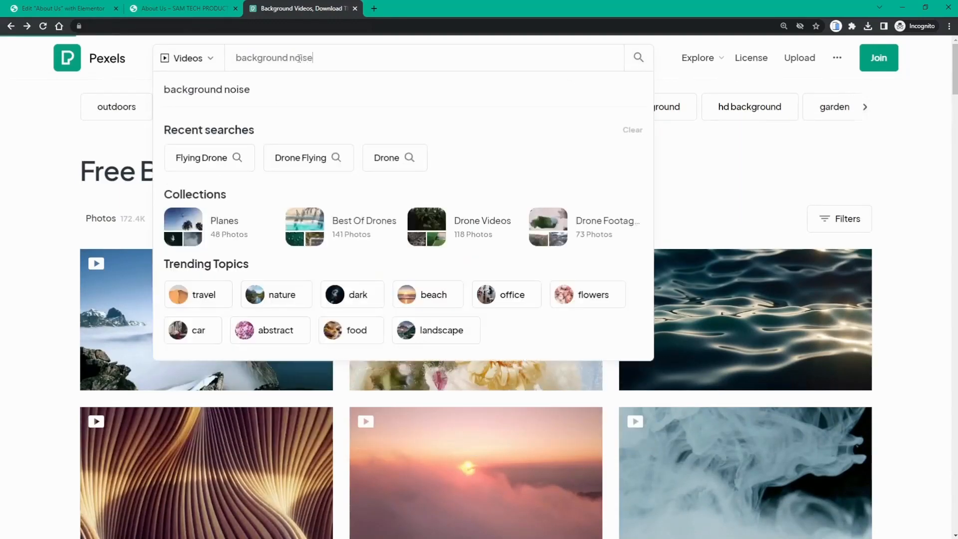
key(Return)
Look through the background noise video results for clips suitable as an animated section background
scroll(479, 180, down, 5)
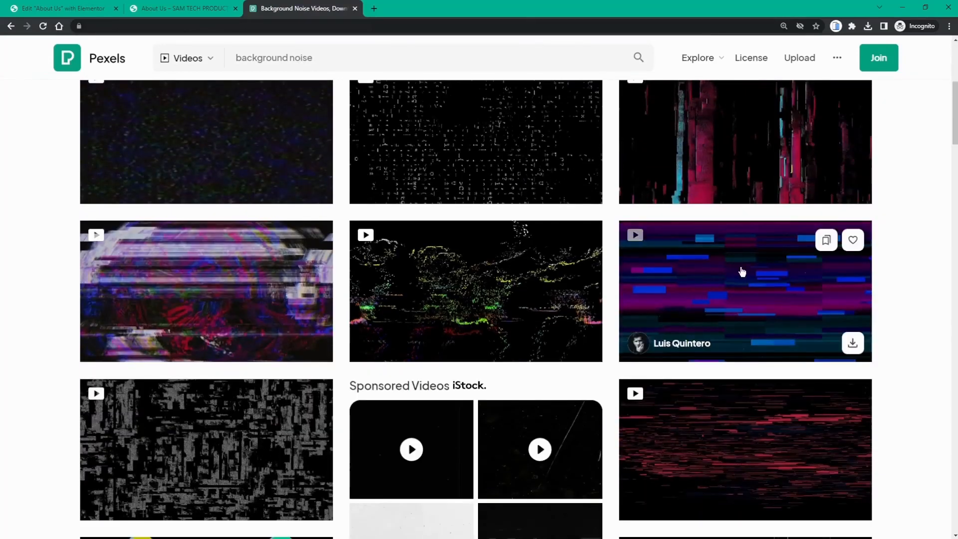
scroll(746, 277, down, 2)
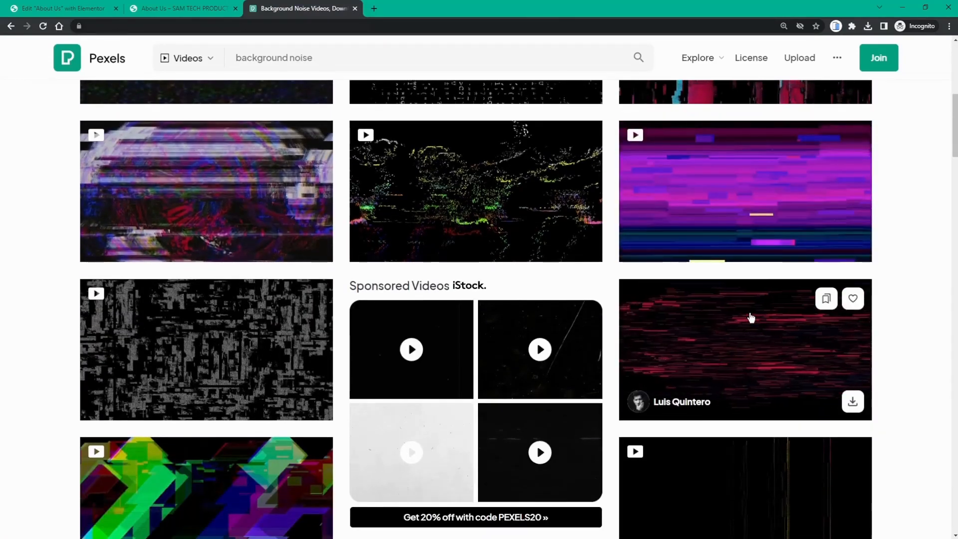
scroll(751, 318, down, 9)
scroll(751, 317, down, 5)
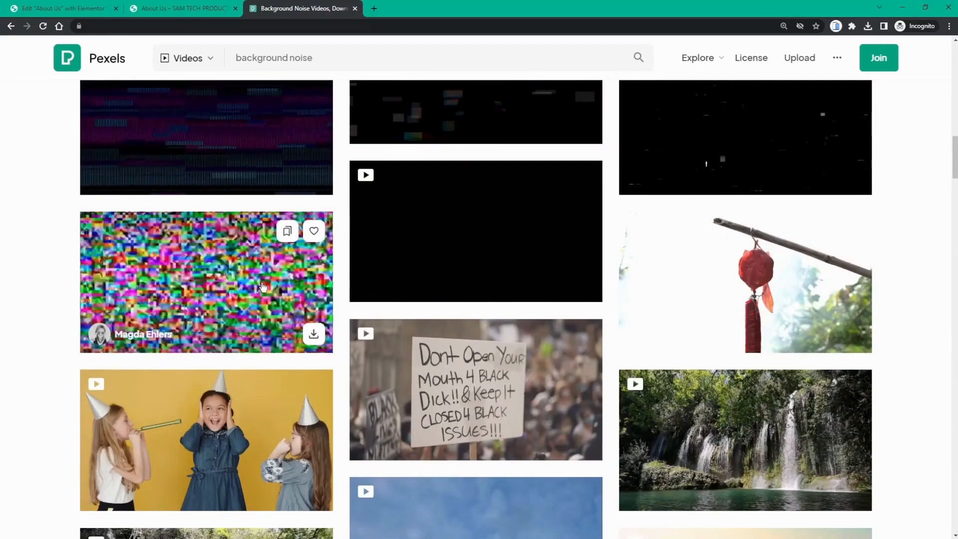
scroll(263, 286, down, 12)
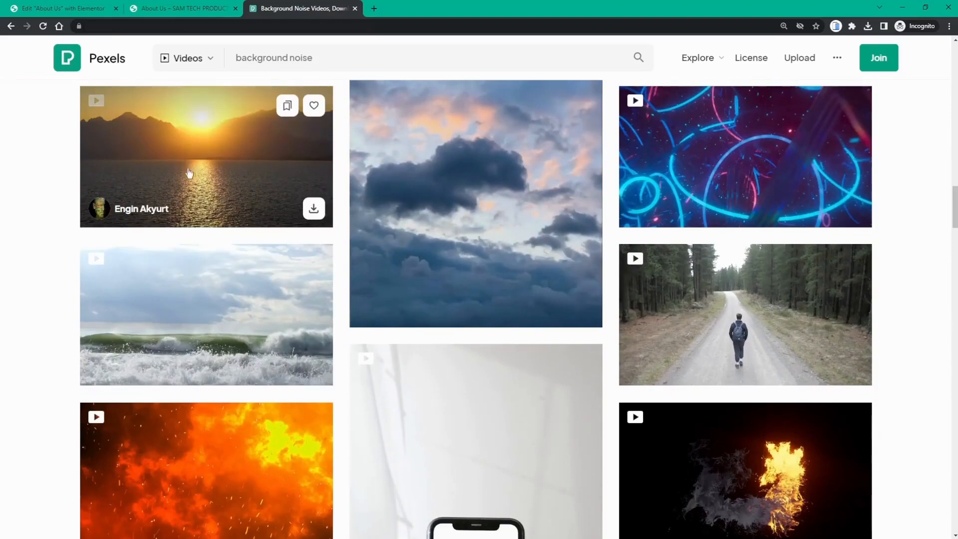
scroll(449, 317, down, 11)
scroll(451, 319, down, 9)
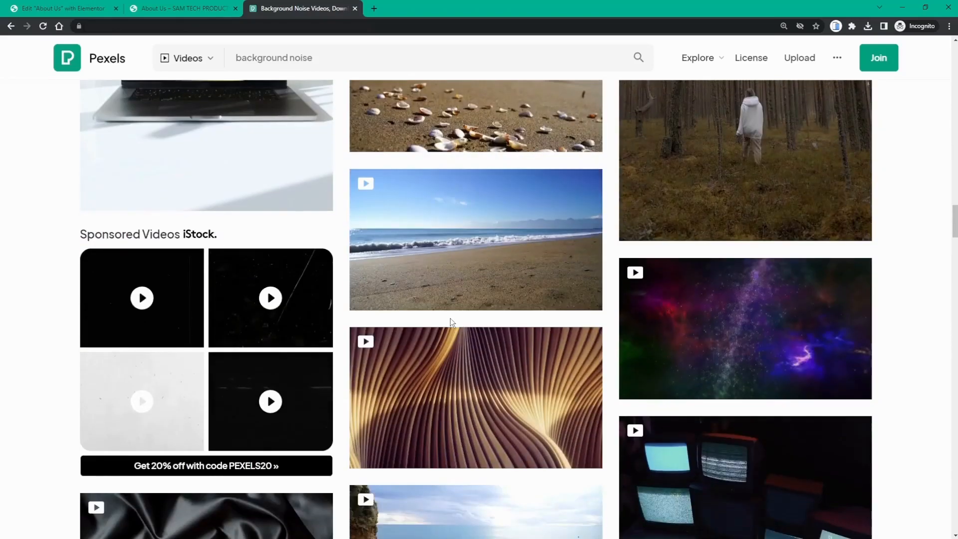
scroll(456, 318, up, 11)
scroll(456, 318, down, 15)
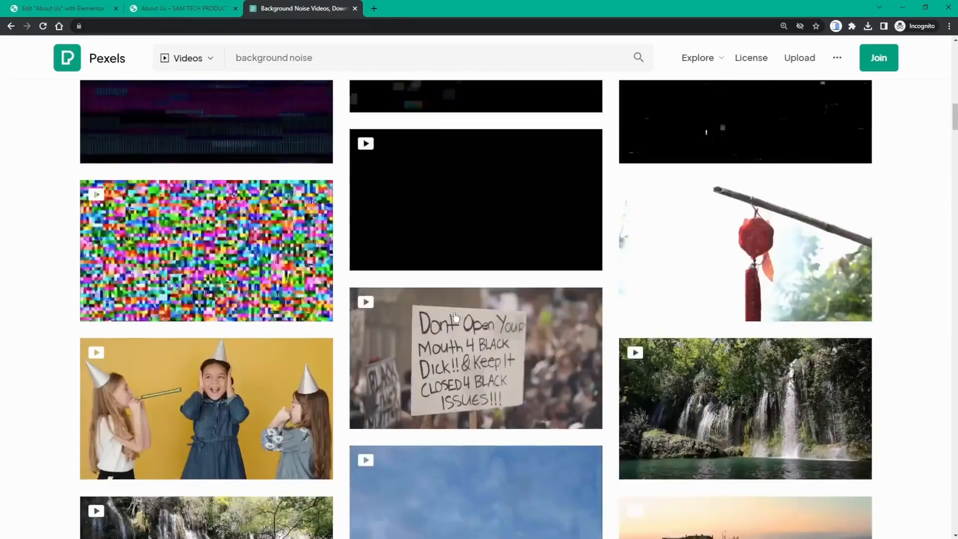
scroll(440, 305, up, 3)
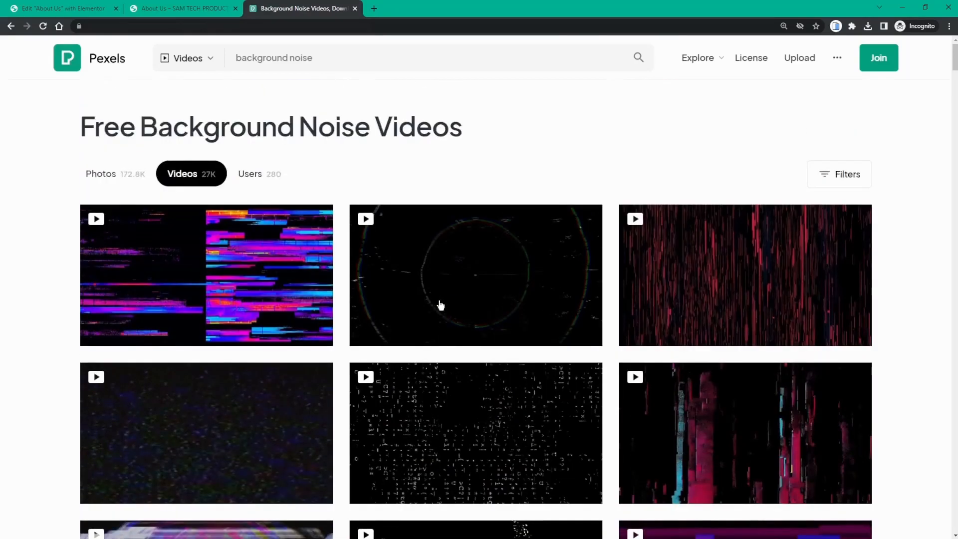